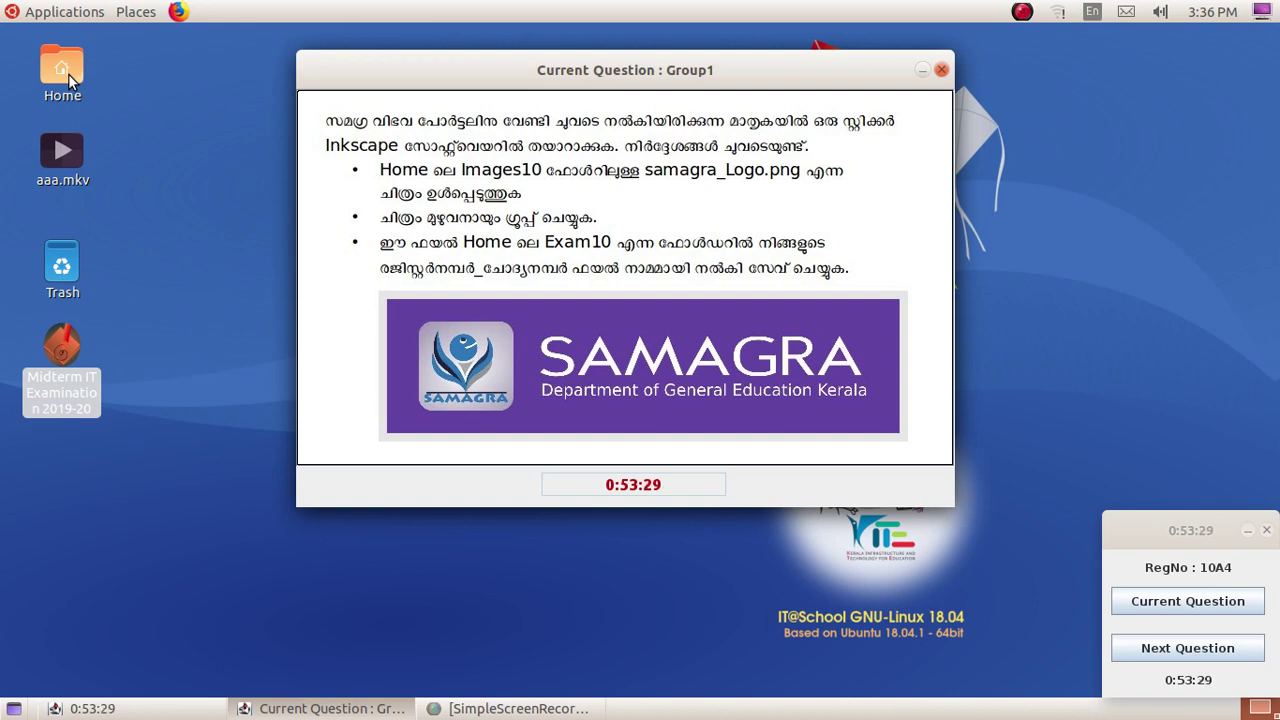
# Open the Images10 folder in Home, examine its image files for the logo, and close the file manager.
pyautogui.click(60, 14)
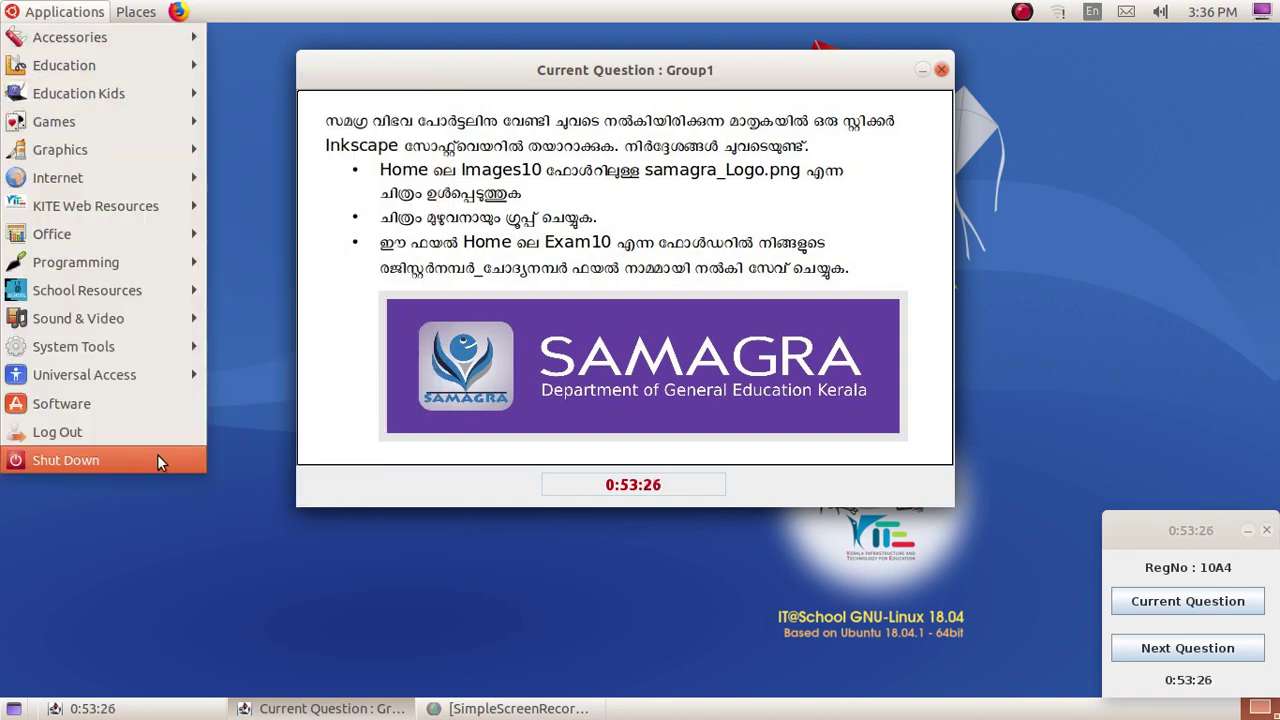
pyautogui.click(183, 513)
pyautogui.click(71, 78)
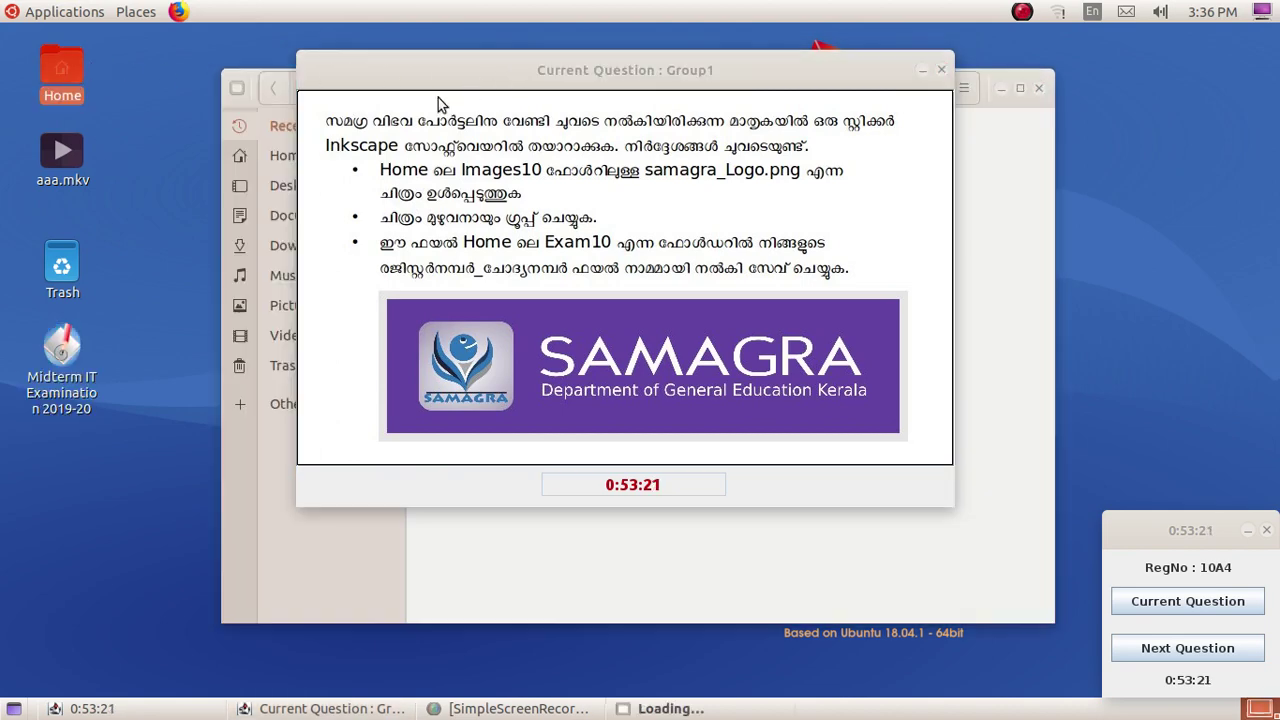
pyautogui.click(543, 77)
pyautogui.moveTo(543, 77); pyautogui.dragTo(573, 415)
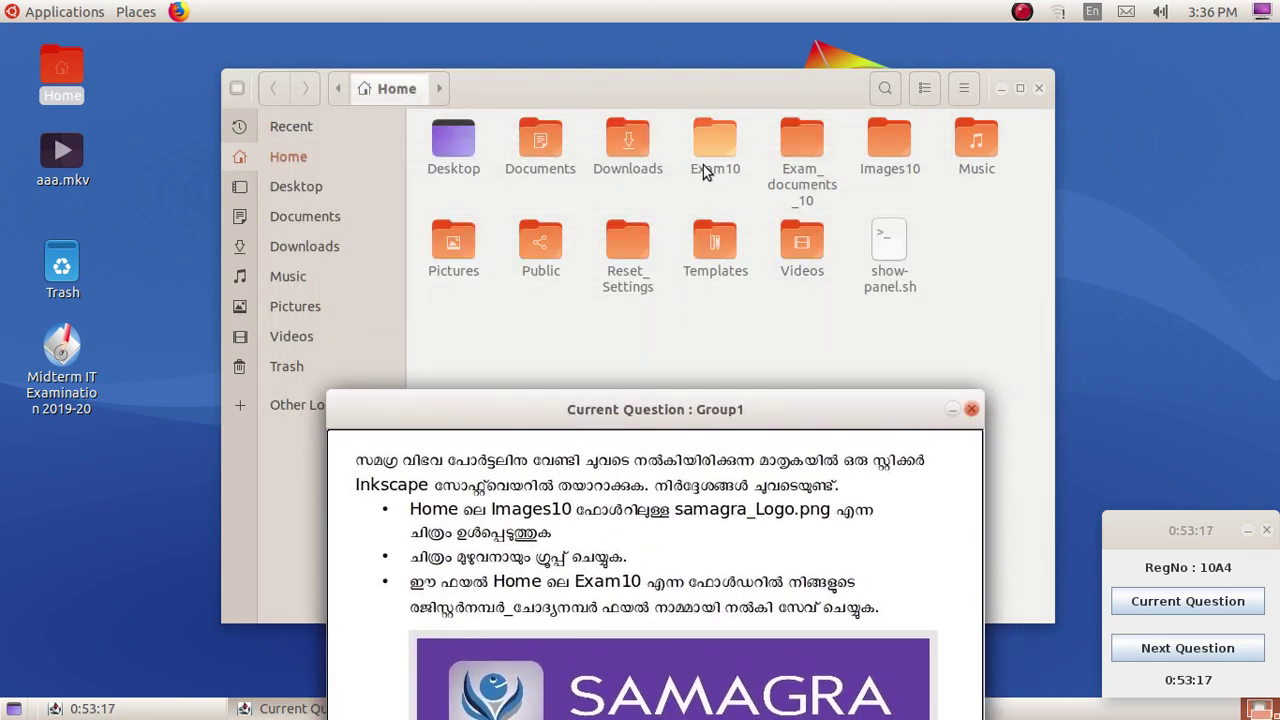
pyautogui.doubleClick(888, 148)
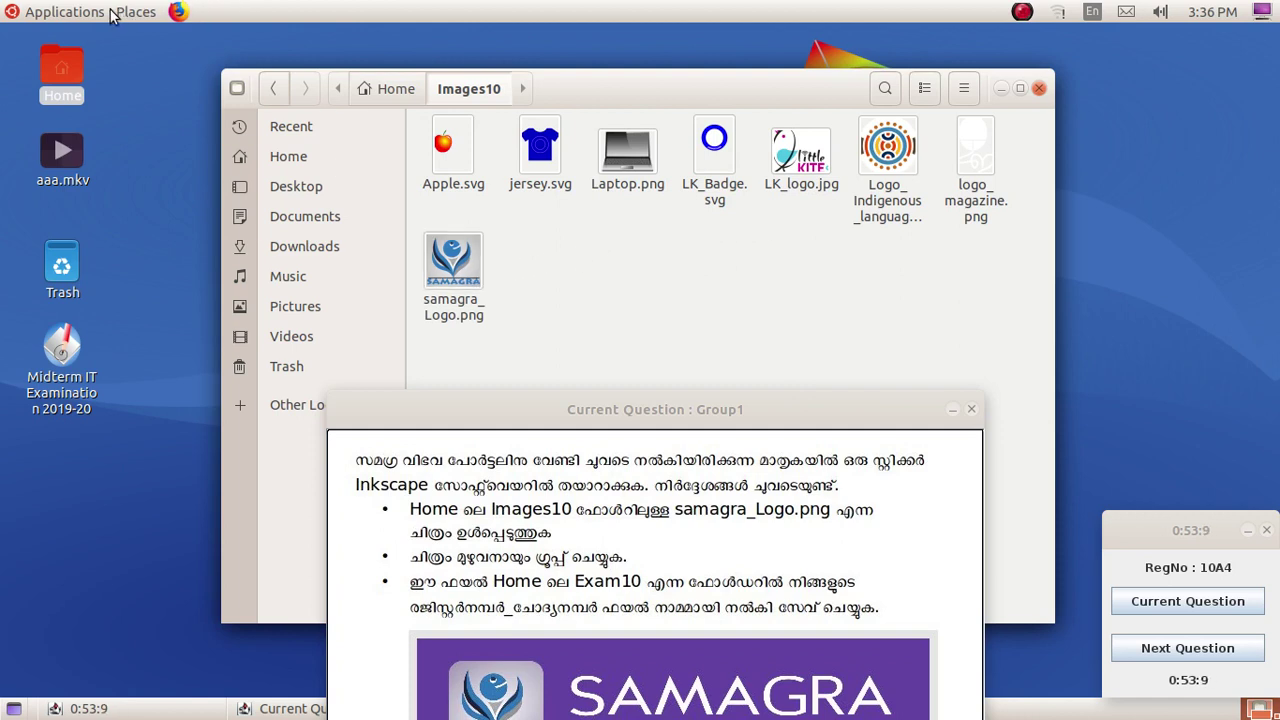
pyautogui.click(1040, 90)
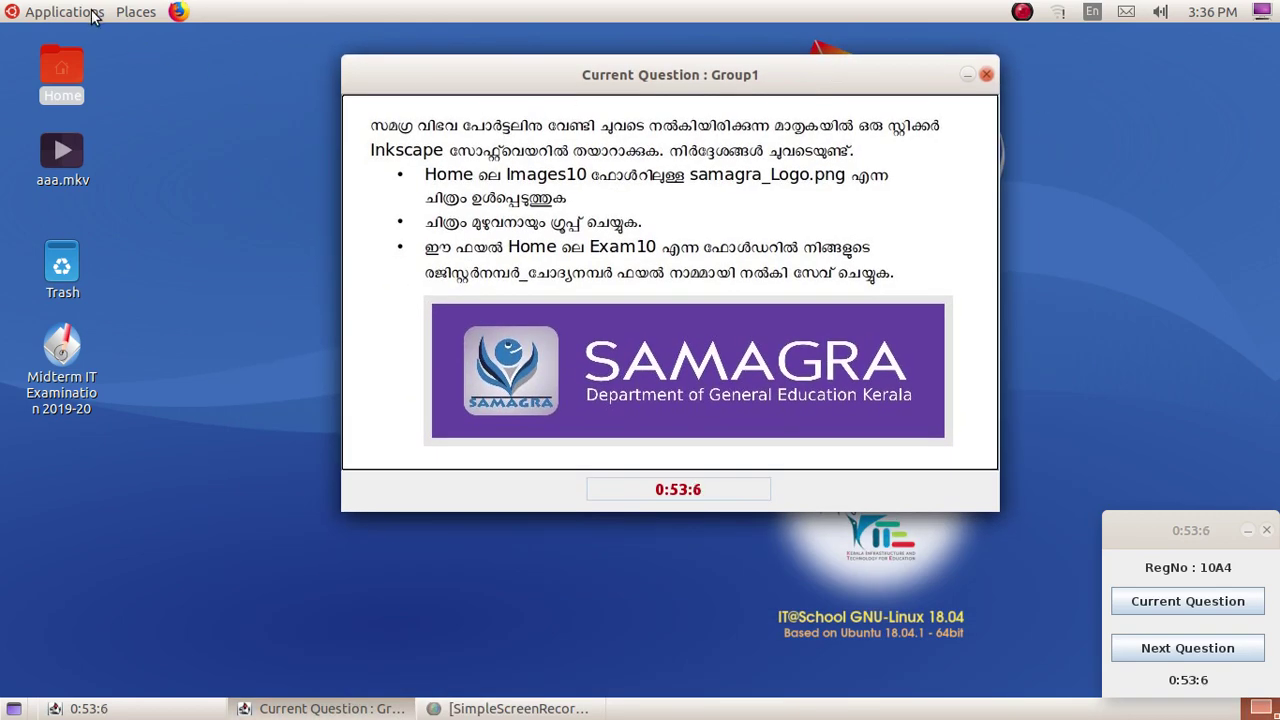
# Launch Inkscape and move the question window aside to uncover the blank page.
pyautogui.click(92, 17)
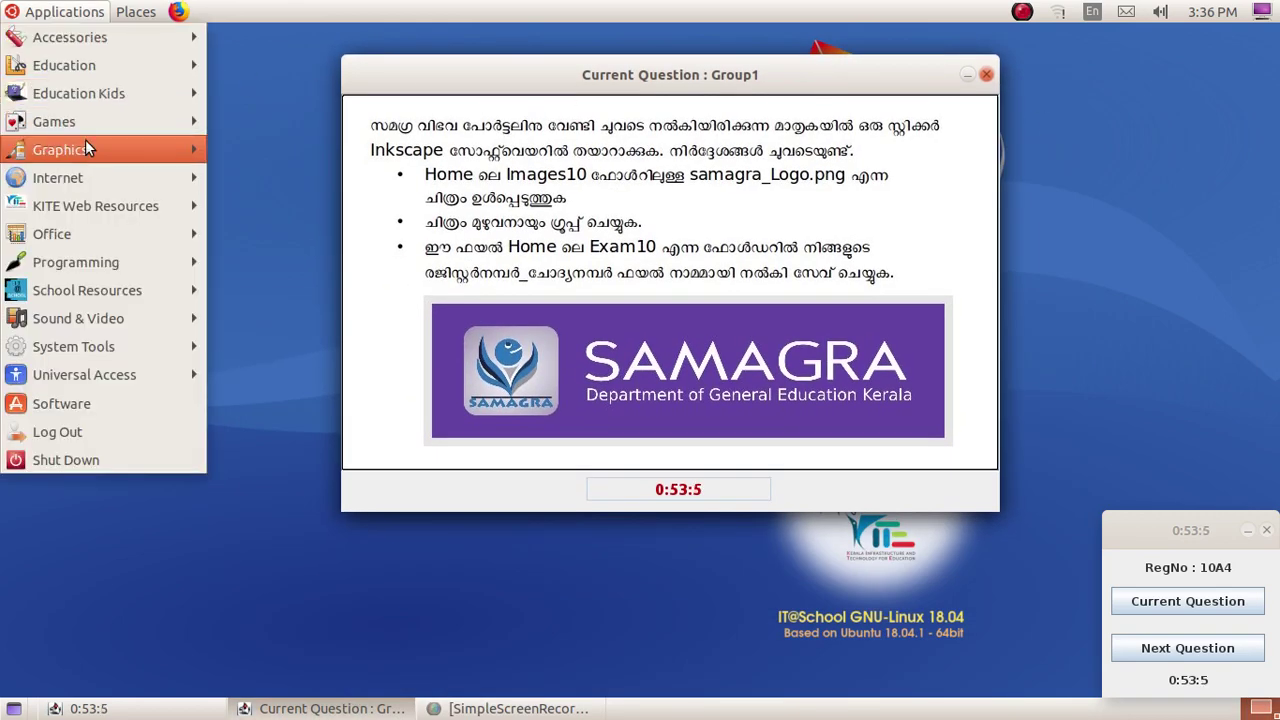
pyautogui.moveTo(90, 160)
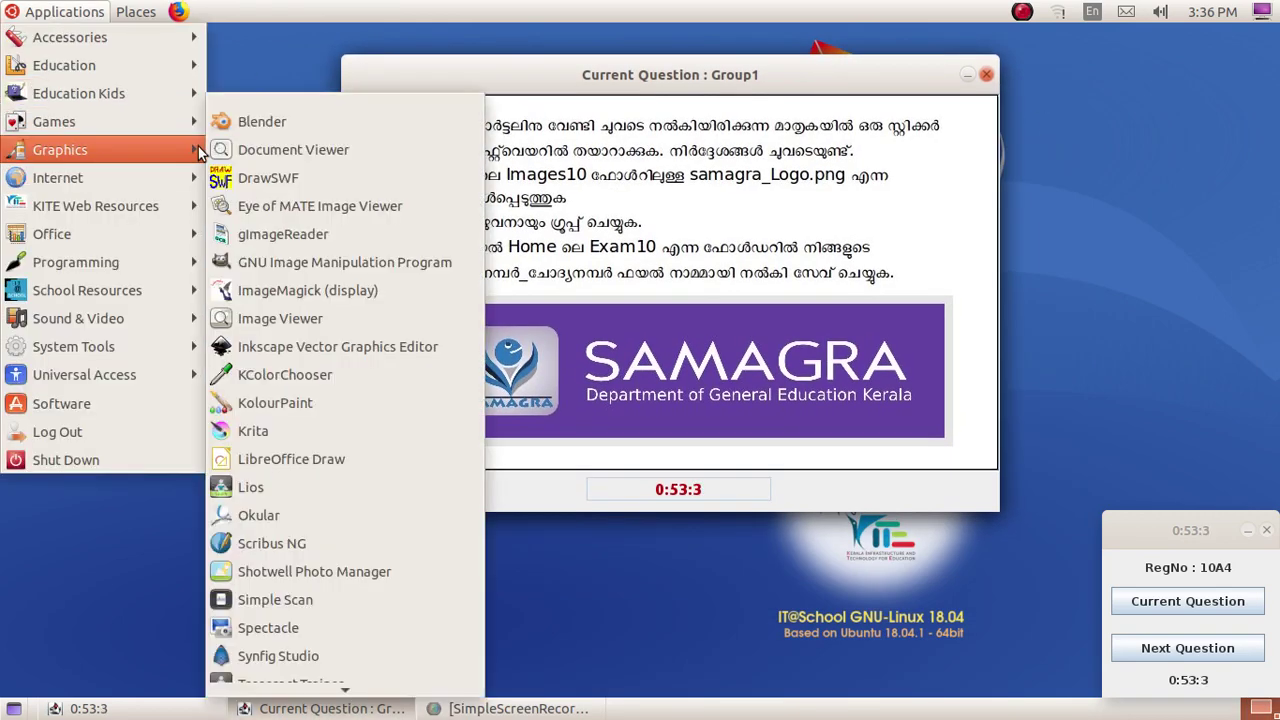
pyautogui.click(346, 352)
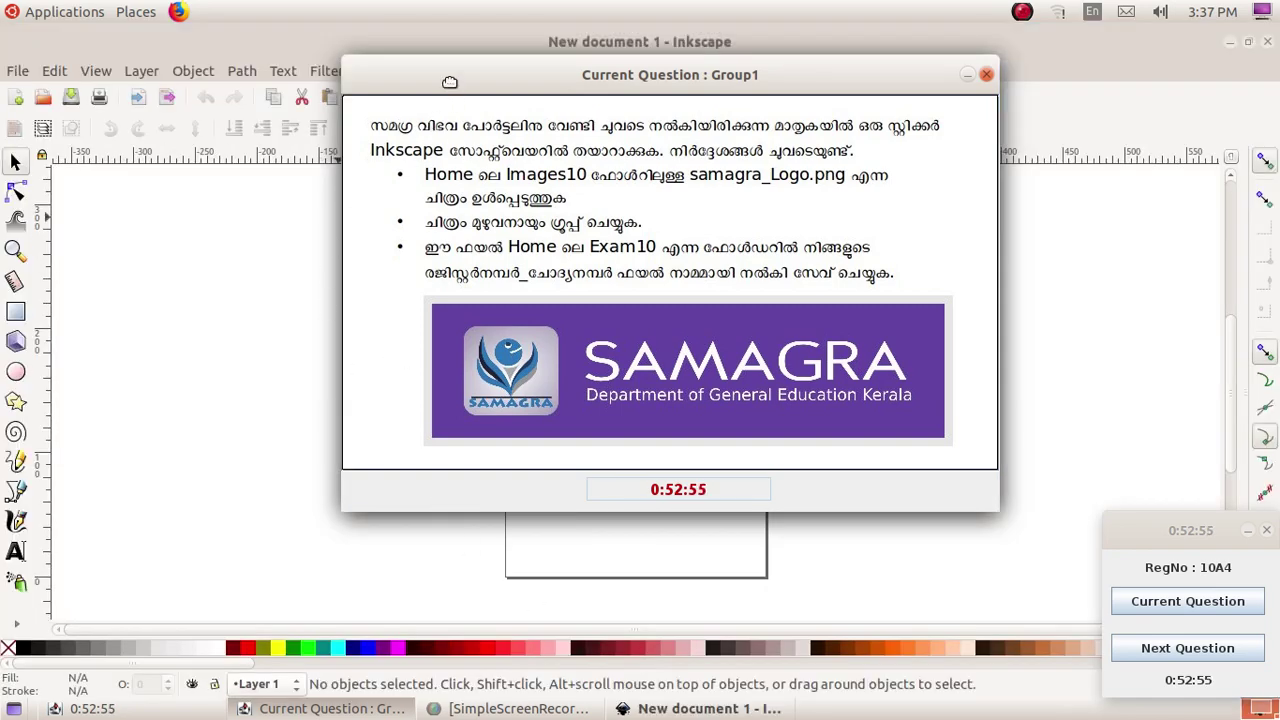
pyautogui.moveTo(450, 82); pyautogui.dragTo(776, 88)
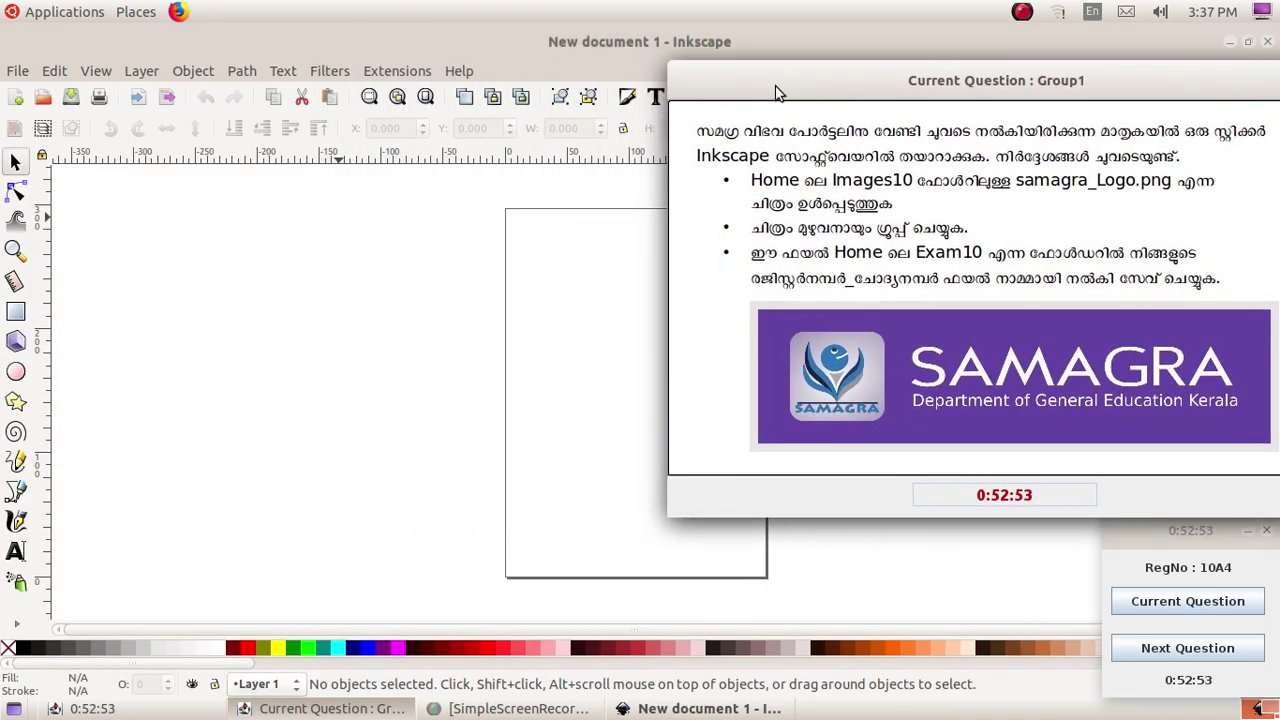
# Turn off antialiasing in the document properties.
pyautogui.click(18, 72)
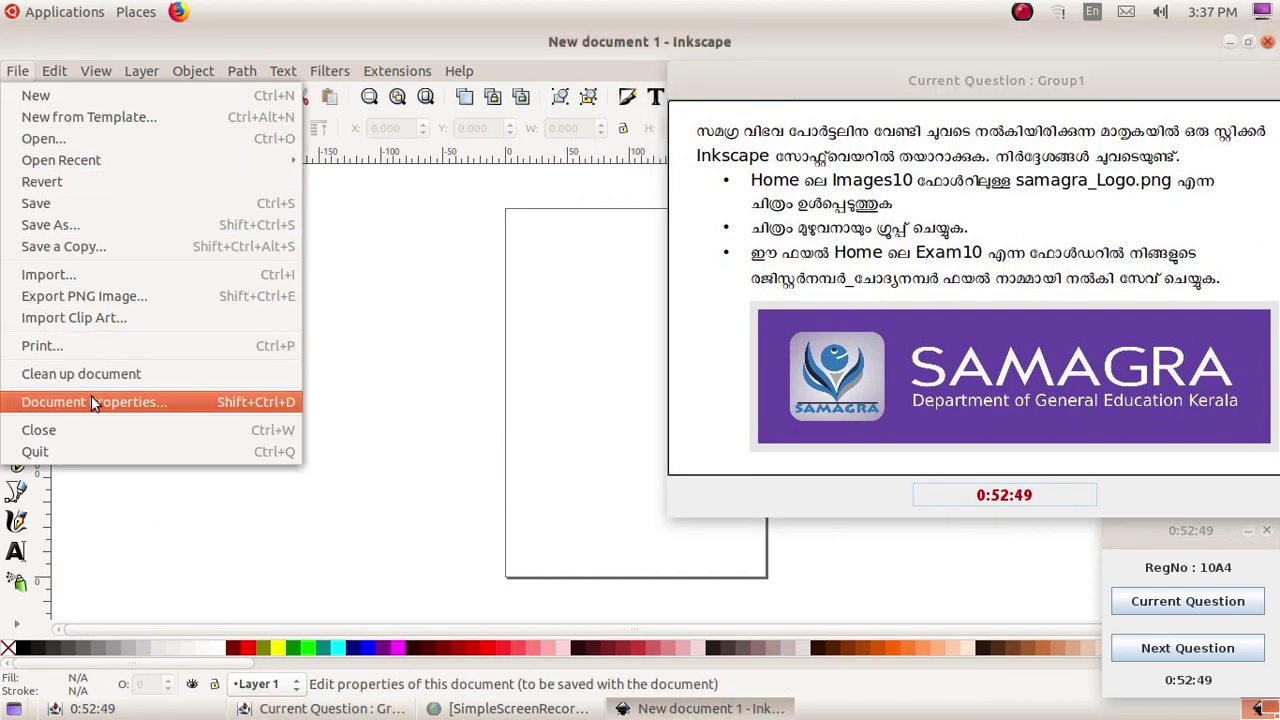
pyautogui.click(145, 400)
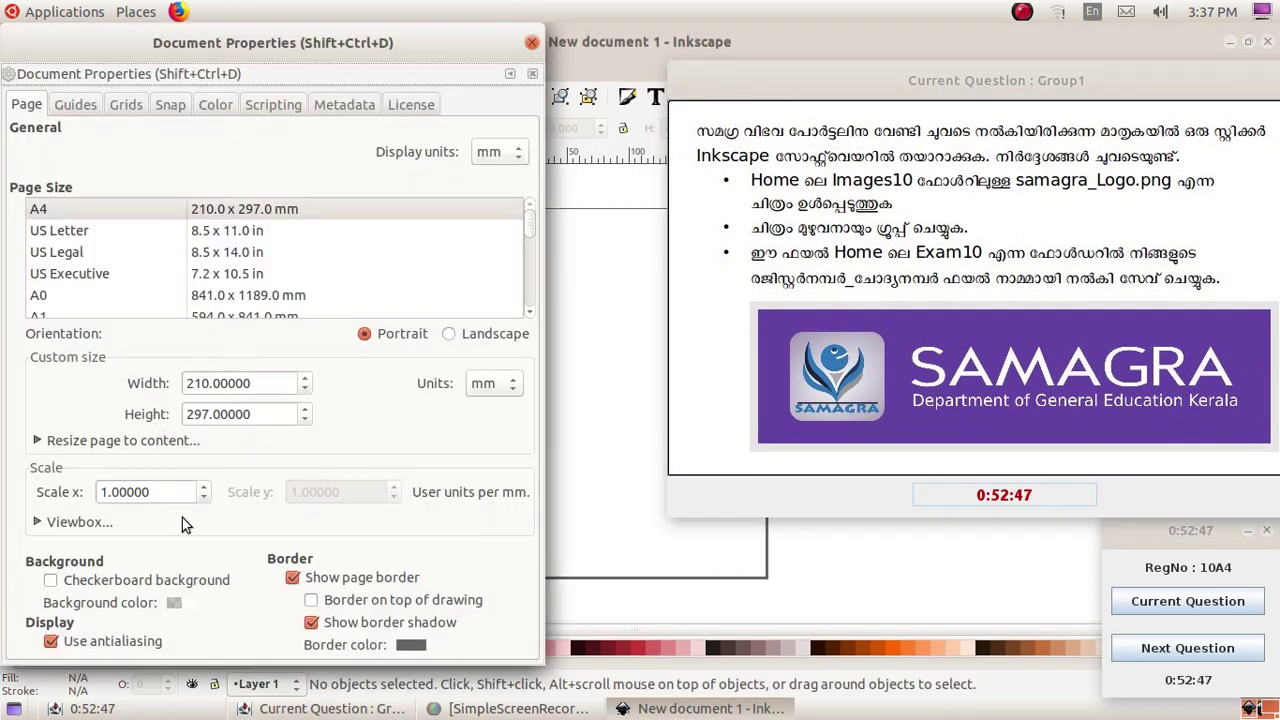
pyautogui.click(51, 641)
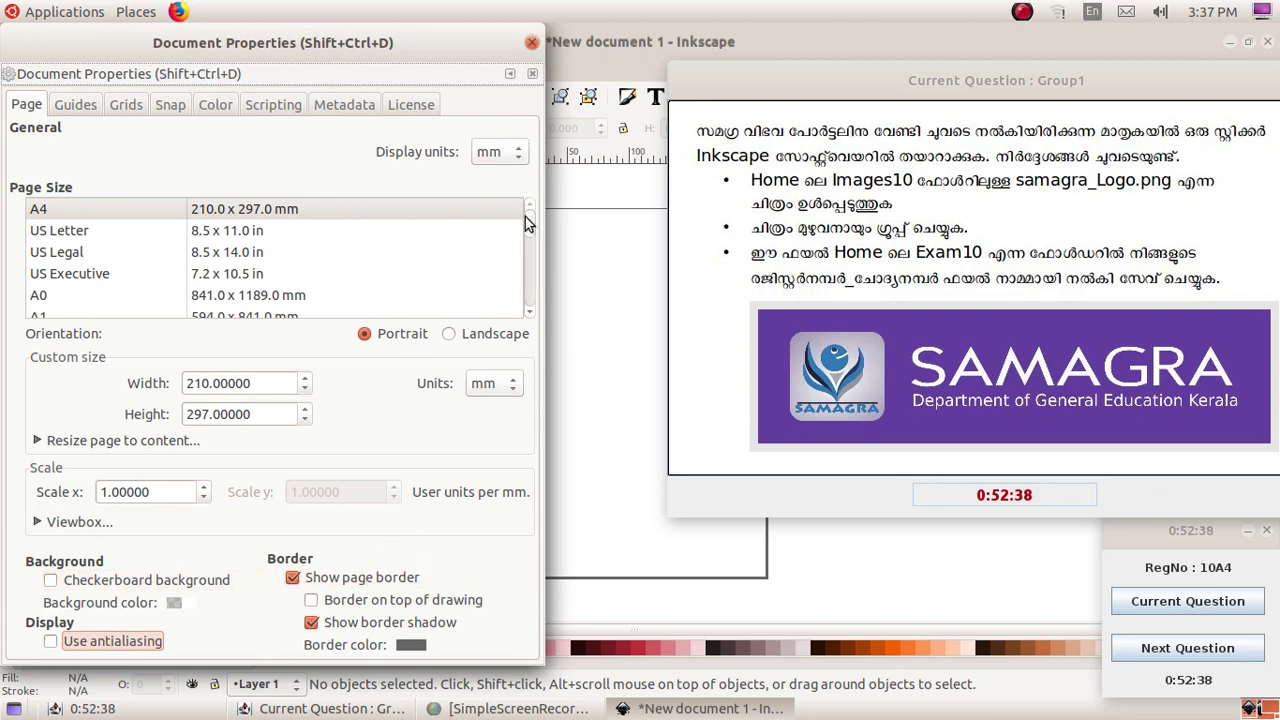
pyautogui.click(531, 43)
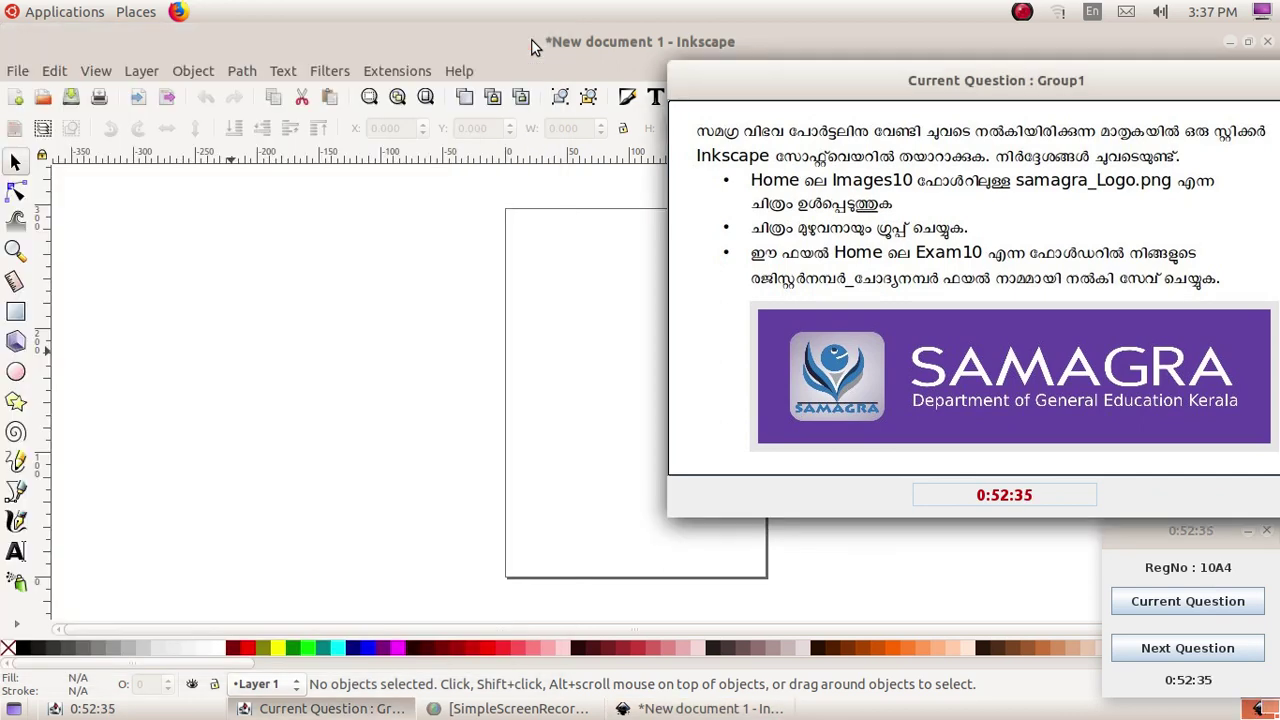
# Turn antialiasing back on and hide the page border in the document properties.
pyautogui.click(18, 72)
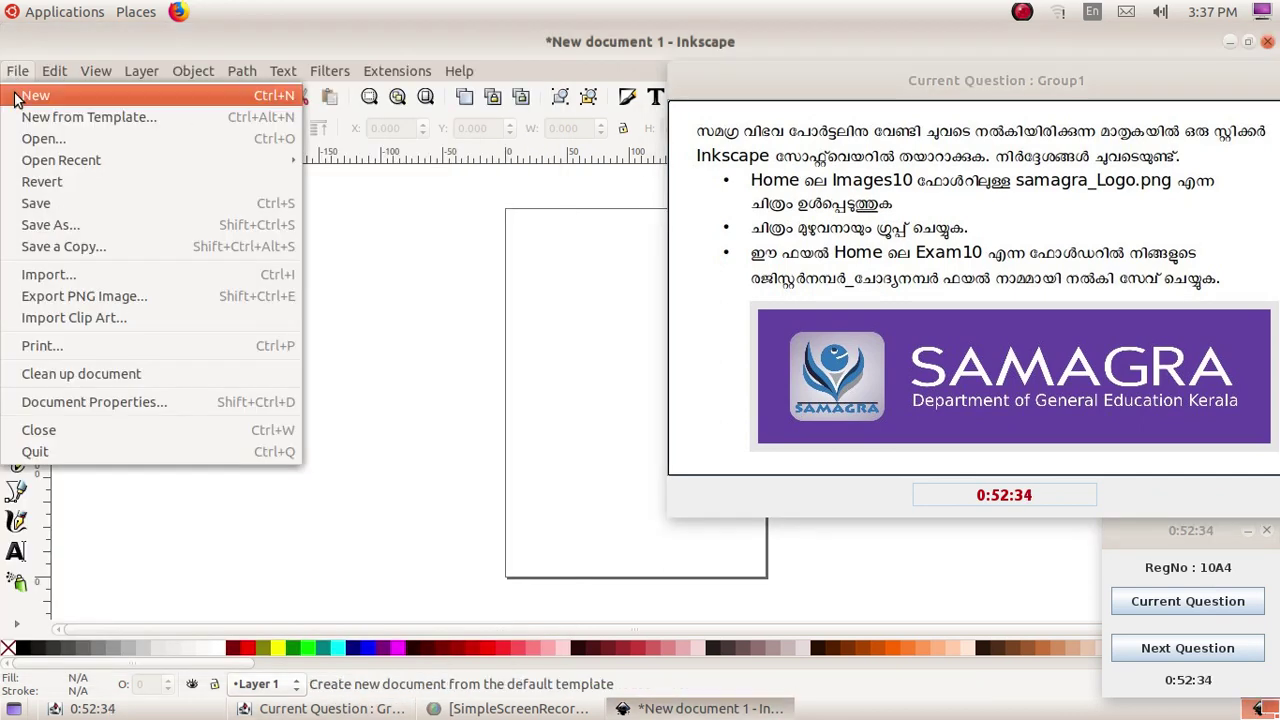
pyautogui.click(65, 410)
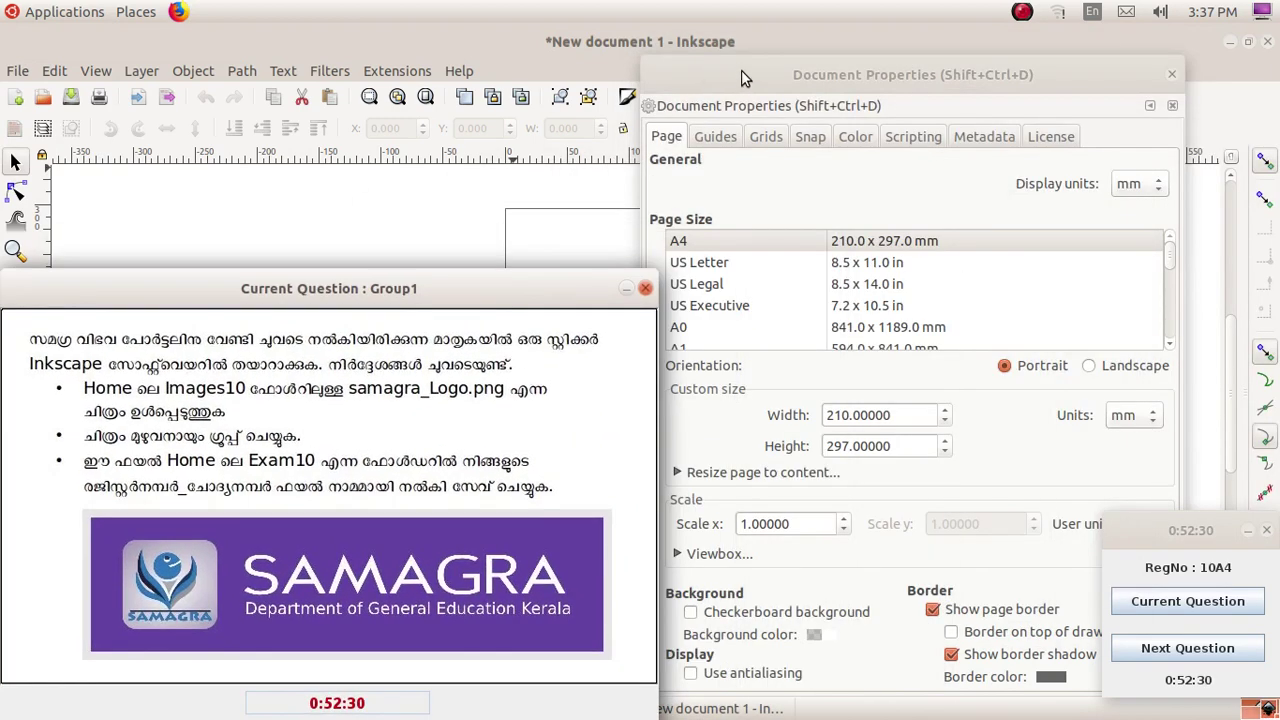
pyautogui.moveTo(741, 70); pyautogui.dragTo(651, 8)
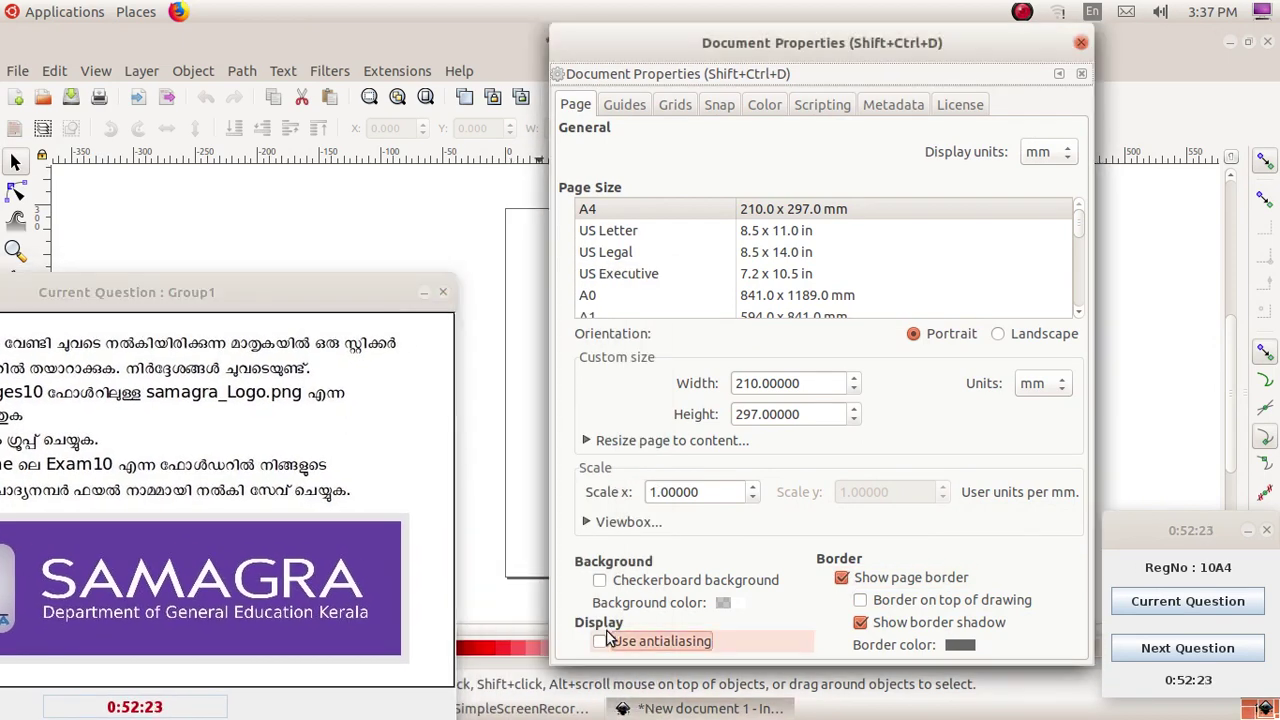
pyautogui.click(600, 640)
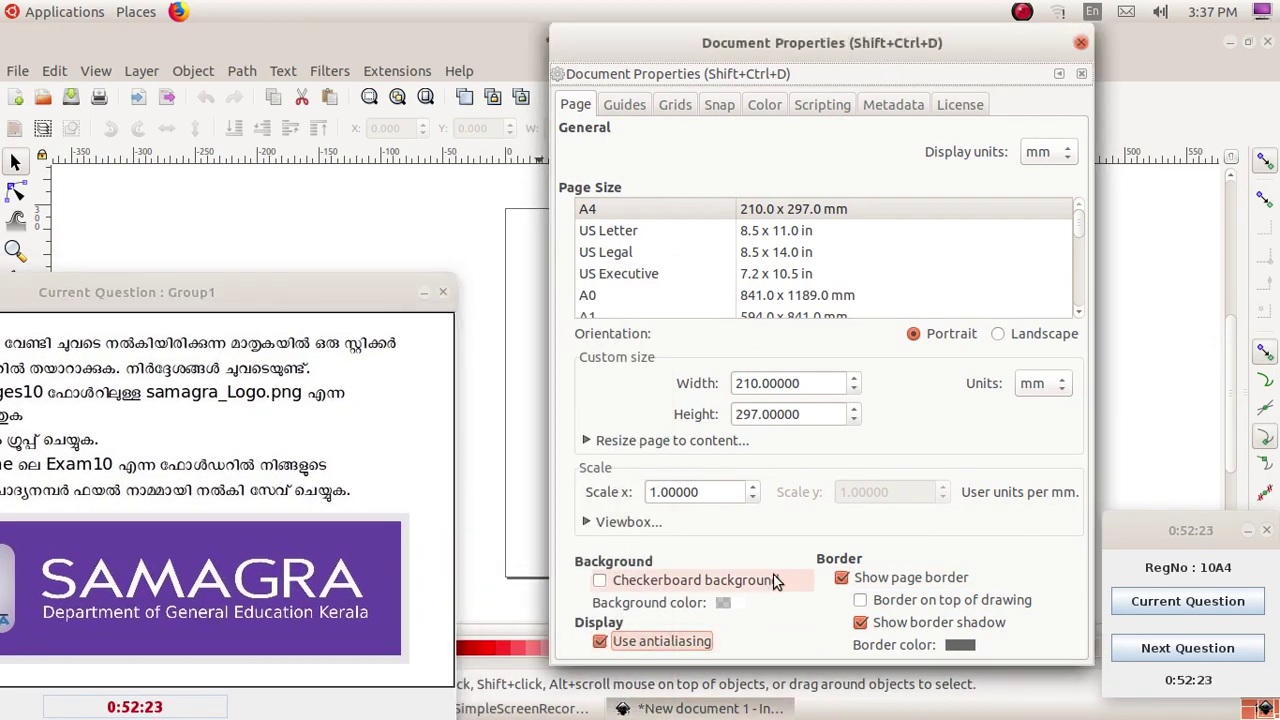
pyautogui.click(842, 578)
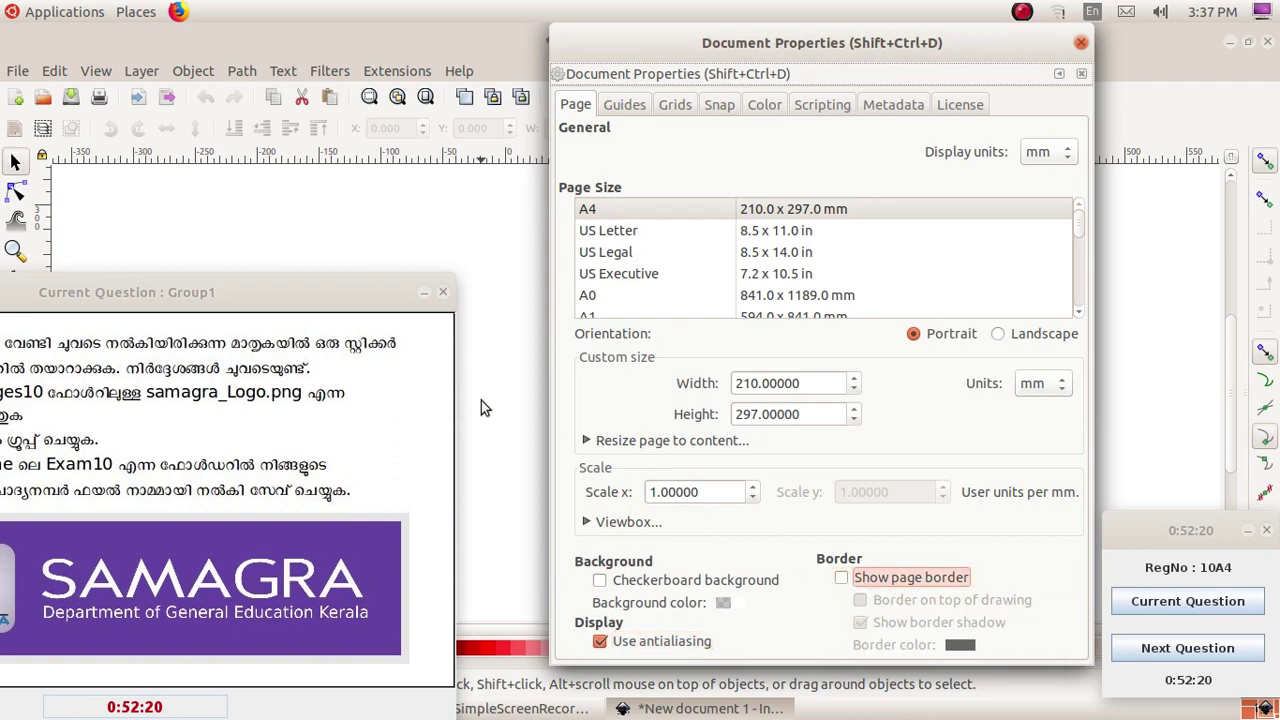
pyautogui.click(1081, 44)
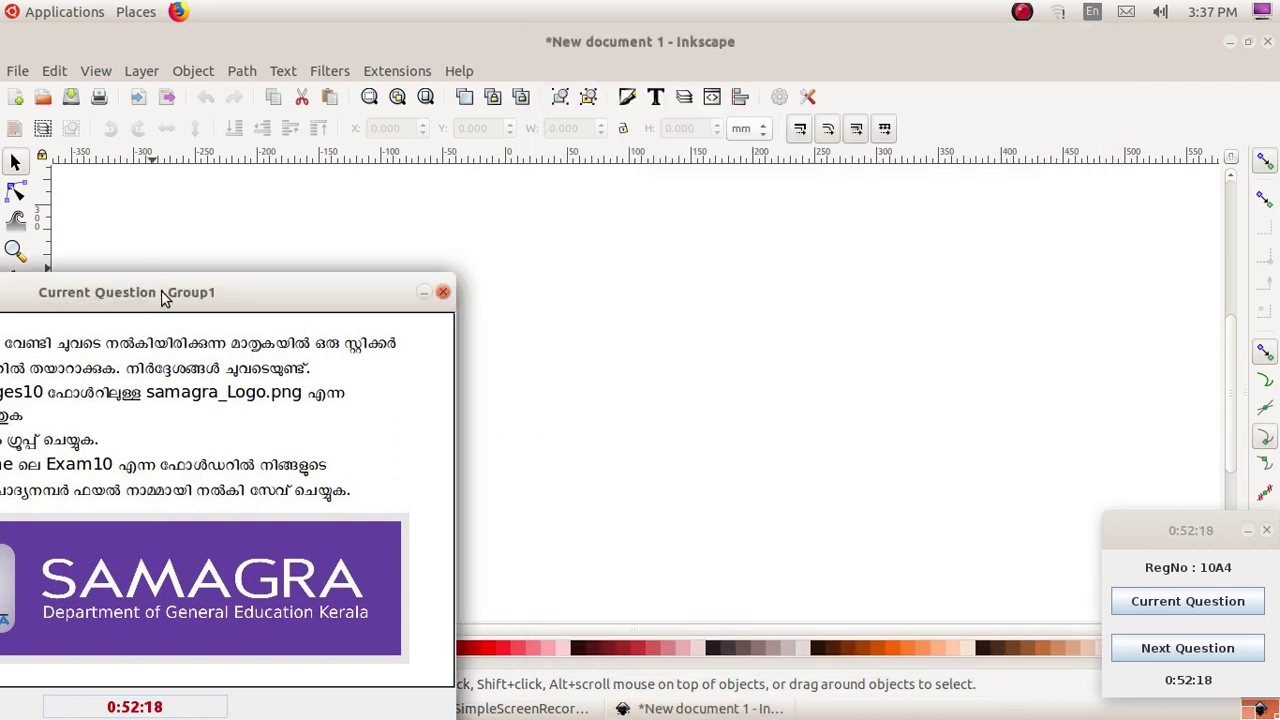
# Draw a light purple rectangle about 416 mm wide and 119 mm high as the sticker background.
pyautogui.moveTo(165, 298); pyautogui.dragTo(1047, 193)
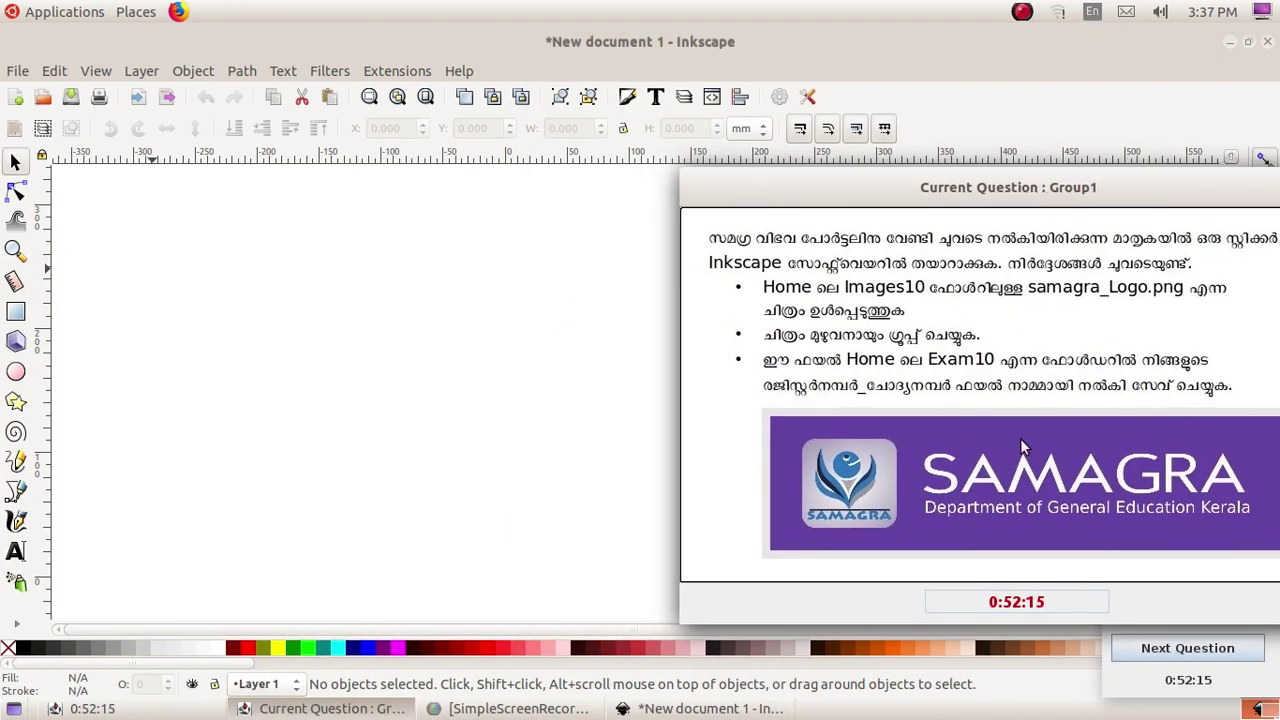
pyautogui.click(16, 312)
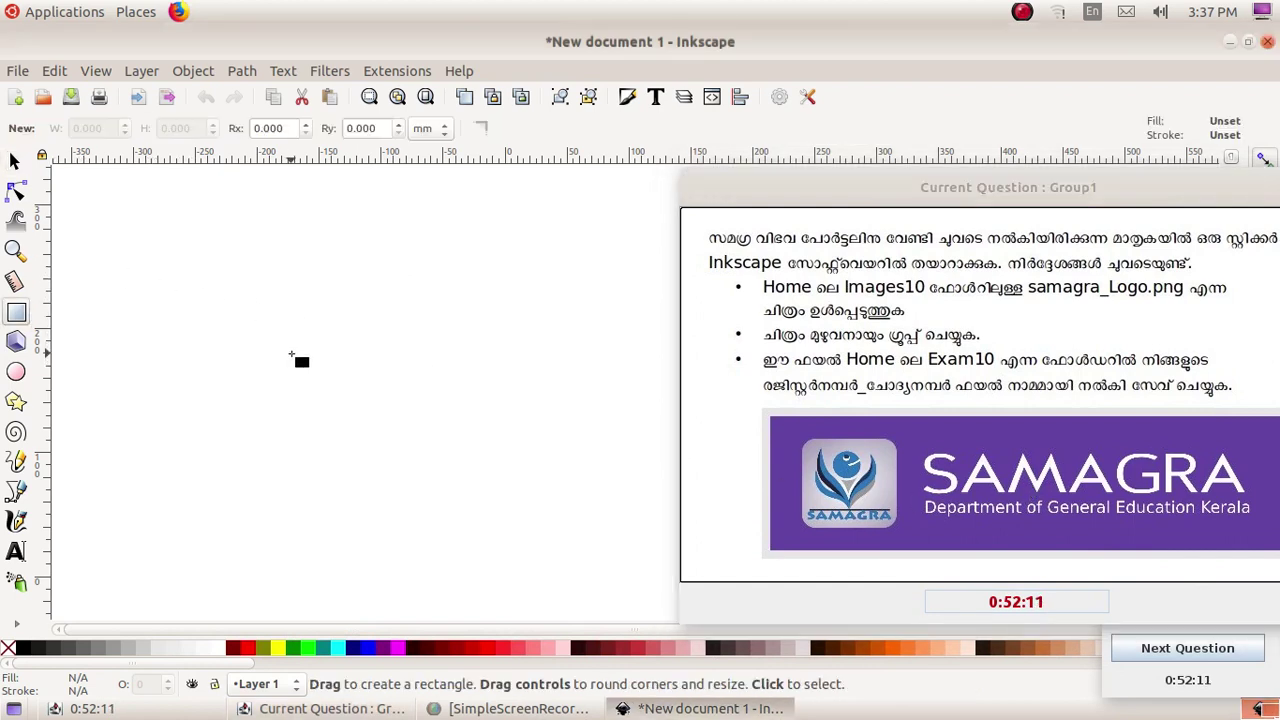
pyautogui.moveTo(141, 666); pyautogui.dragTo(914, 700)
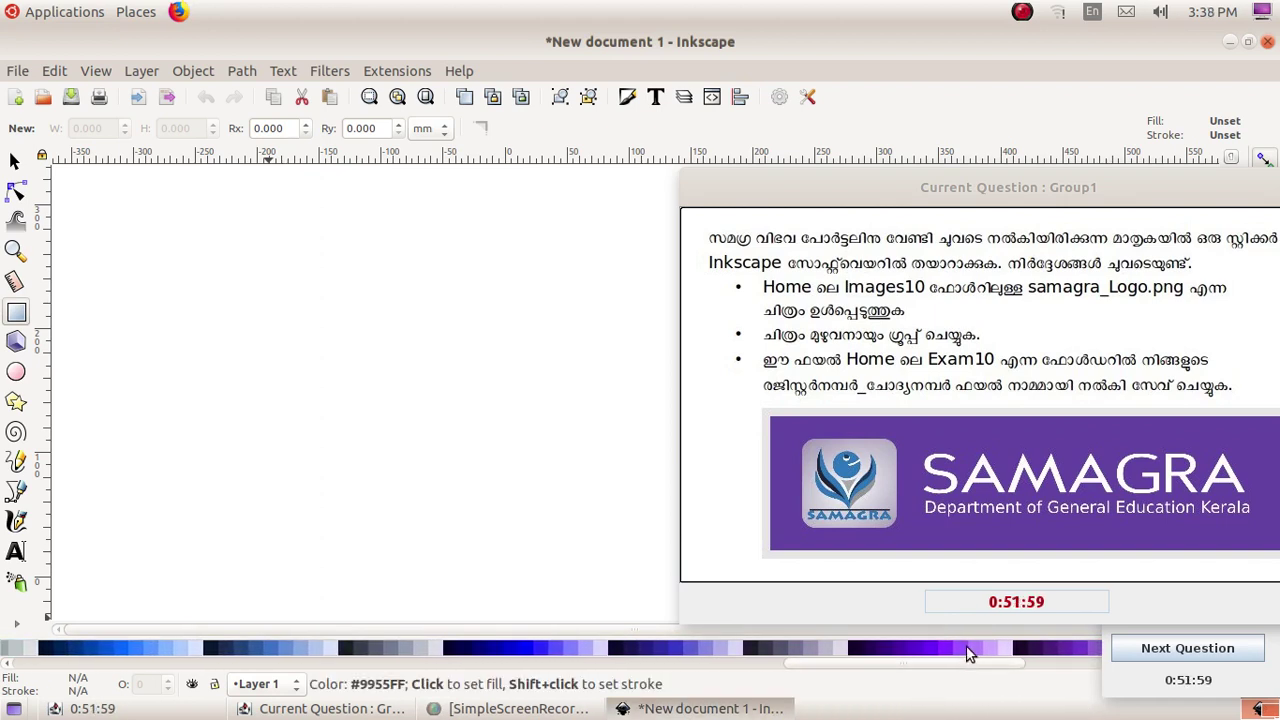
pyautogui.click(966, 650)
pyautogui.click(977, 649)
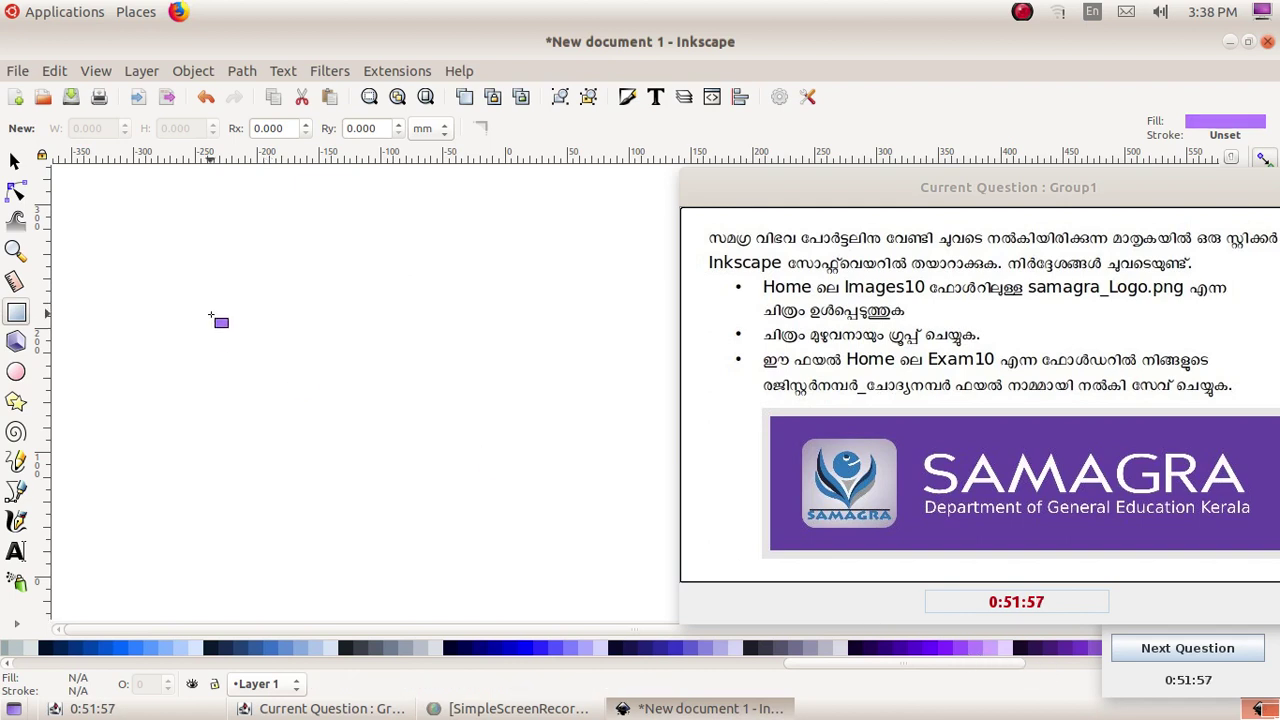
pyautogui.moveTo(211, 314); pyautogui.dragTo(728, 465)
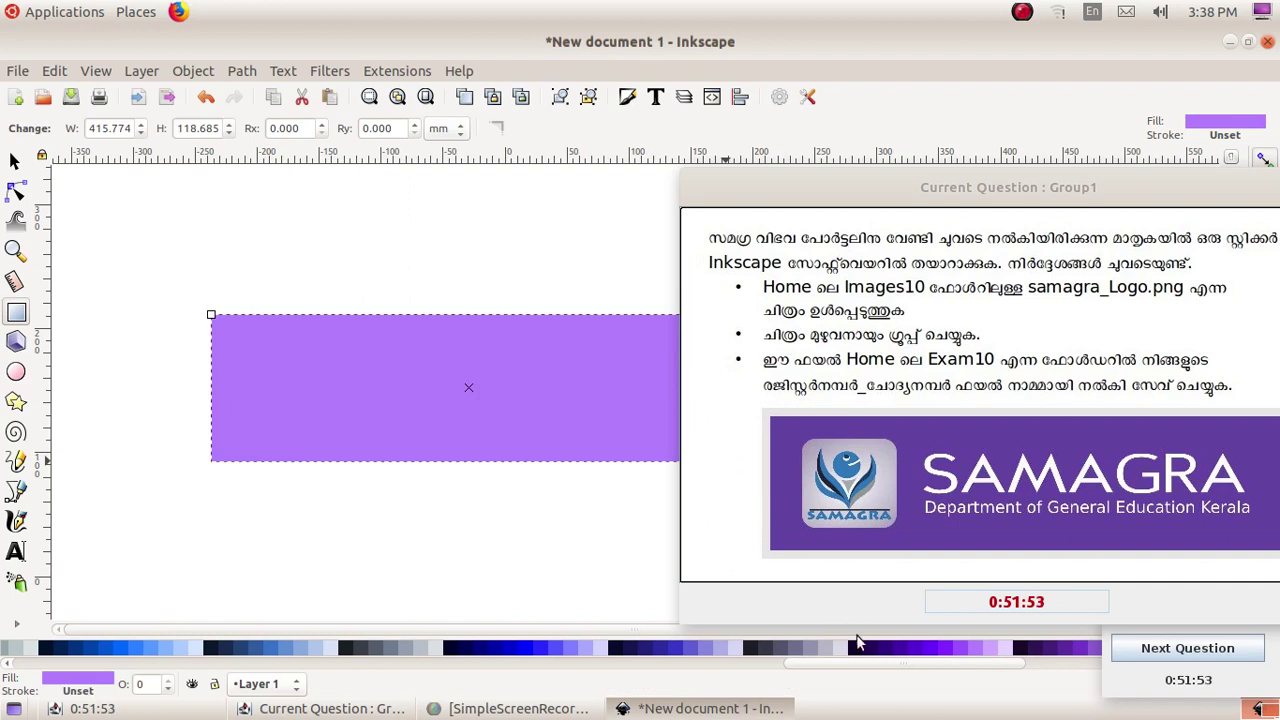
# Recolour the background rectangle dark purple to match the sample and move the question window clear of it.
pyautogui.click(932, 657)
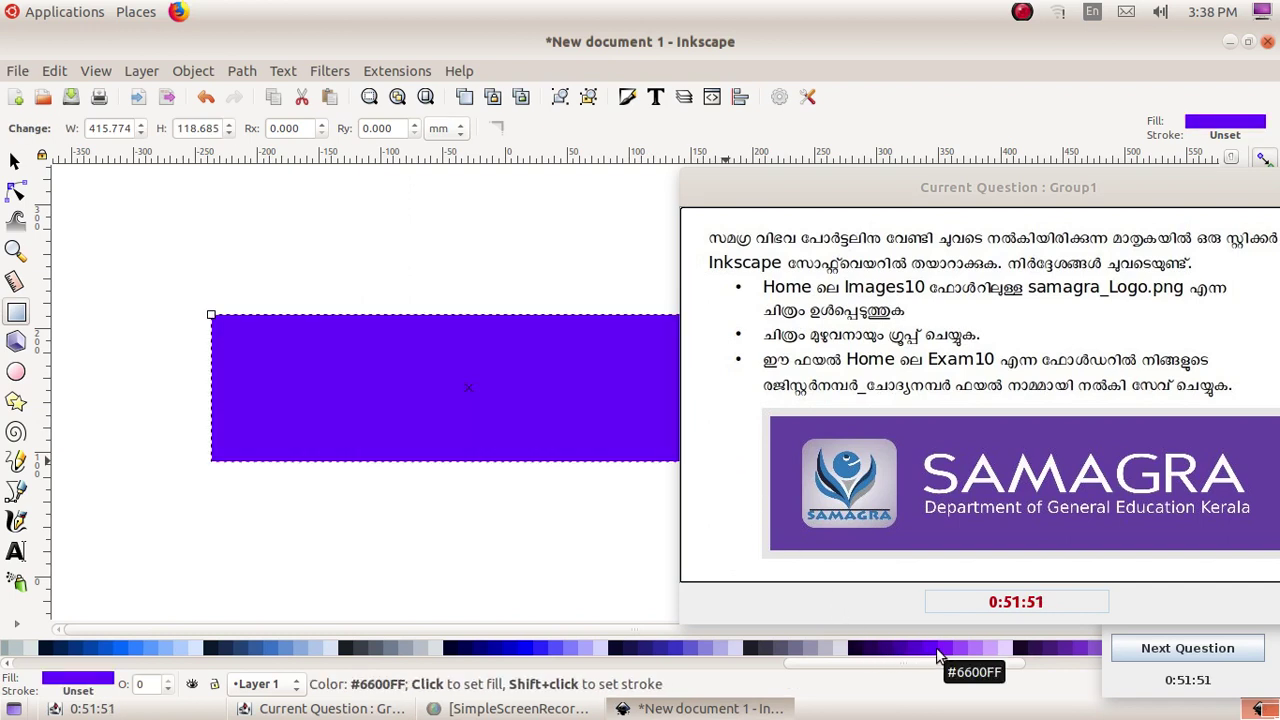
pyautogui.click(966, 657)
pyautogui.click(1062, 656)
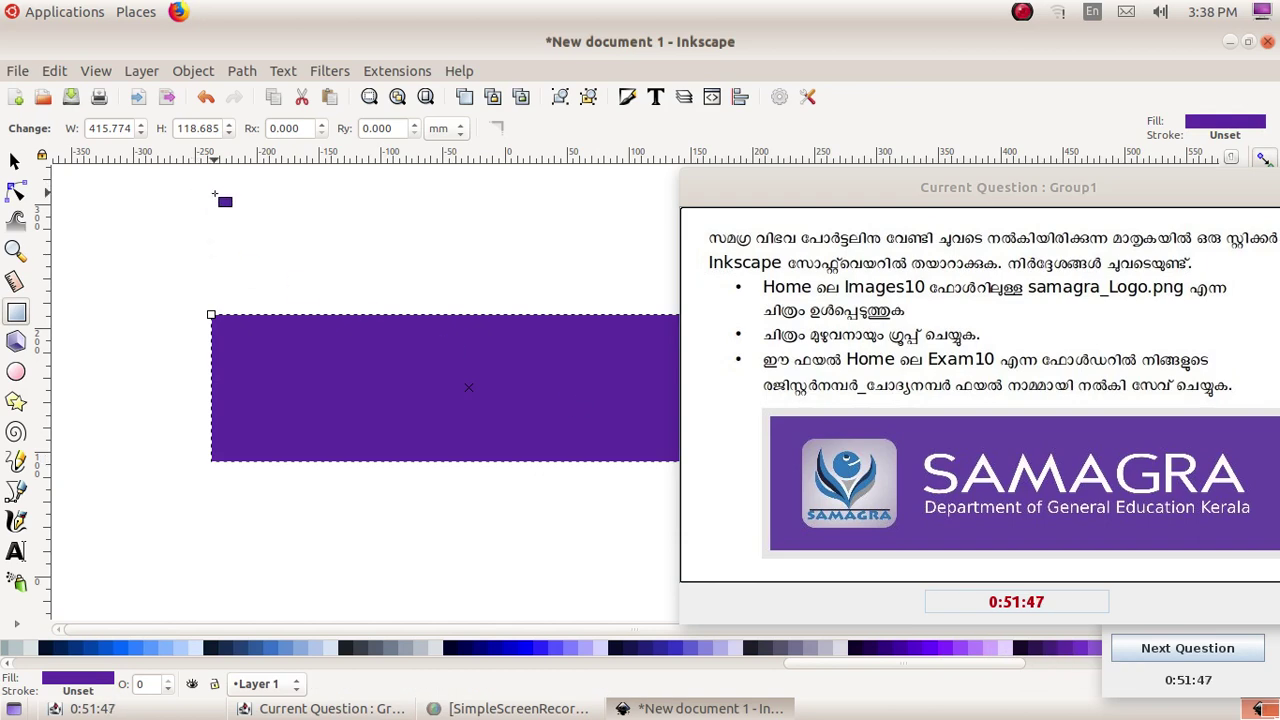
pyautogui.moveTo(1127, 195); pyautogui.dragTo(1220, 273)
pyautogui.click(657, 300)
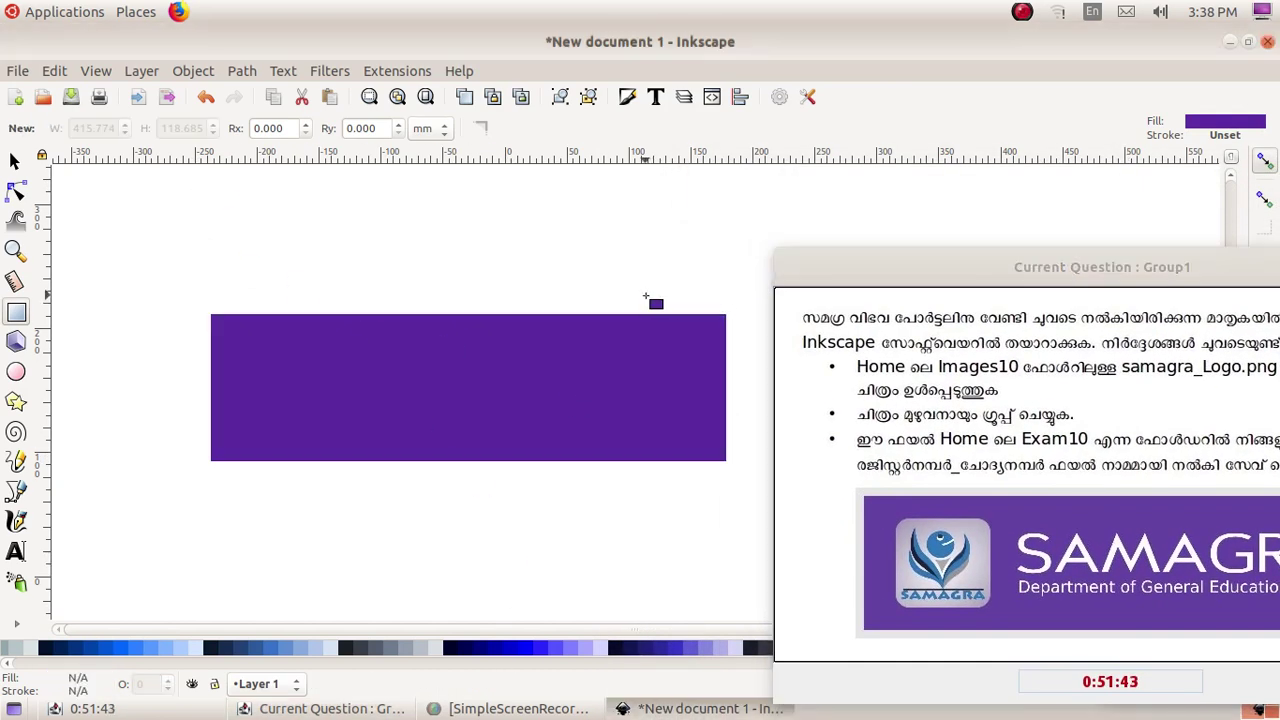
# Import samagra_Logo.png from the Images10 folder as an embedded image, with DPI from file and automatic rendering mode.
pyautogui.click(22, 71)
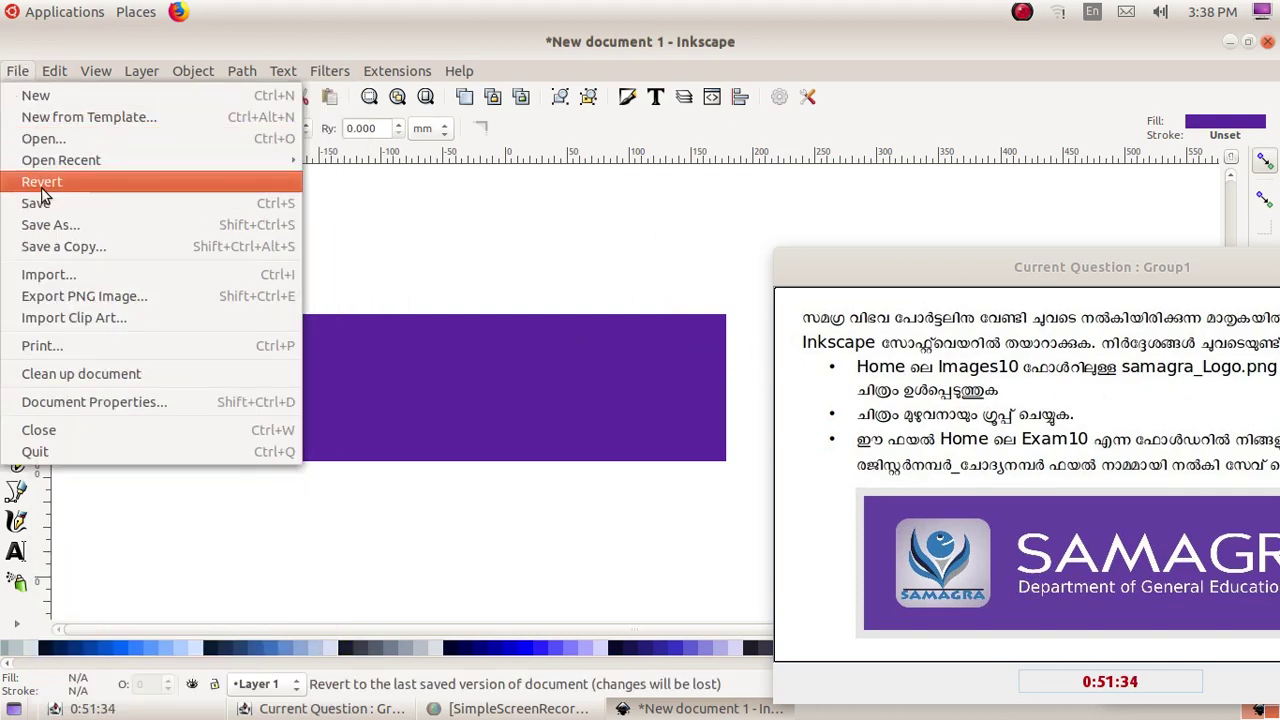
pyautogui.click(60, 275)
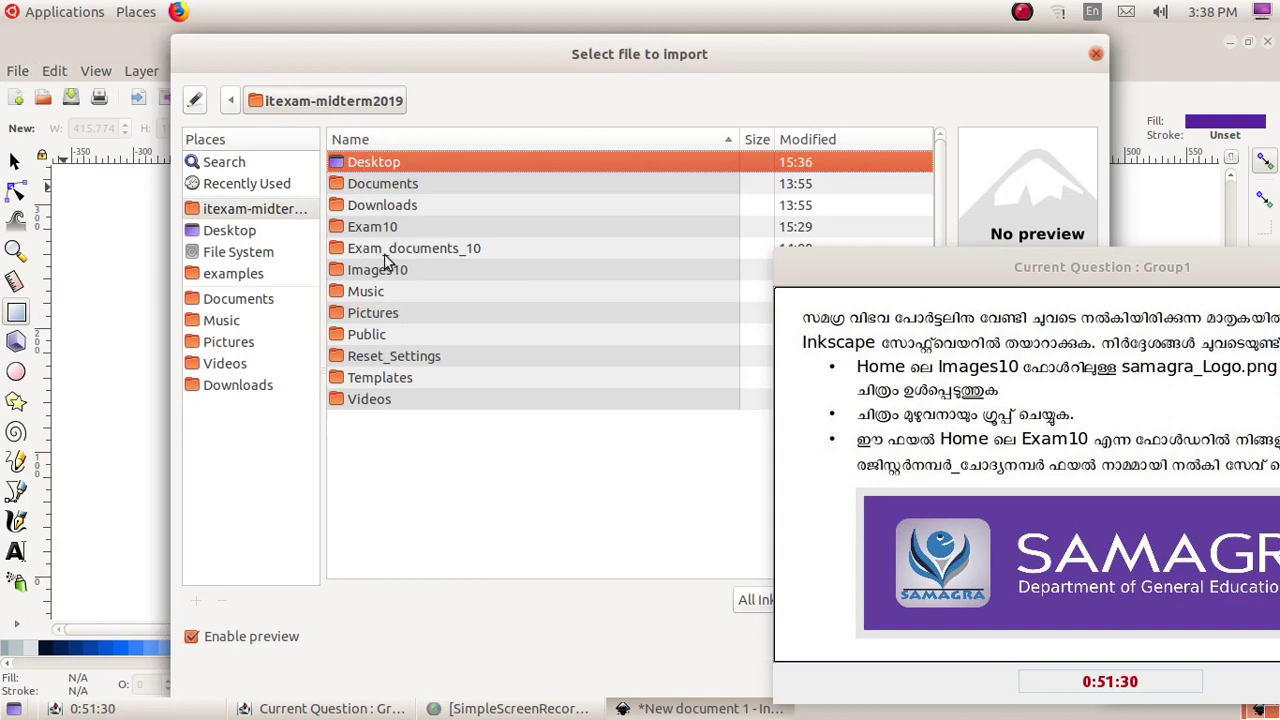
pyautogui.click(273, 213)
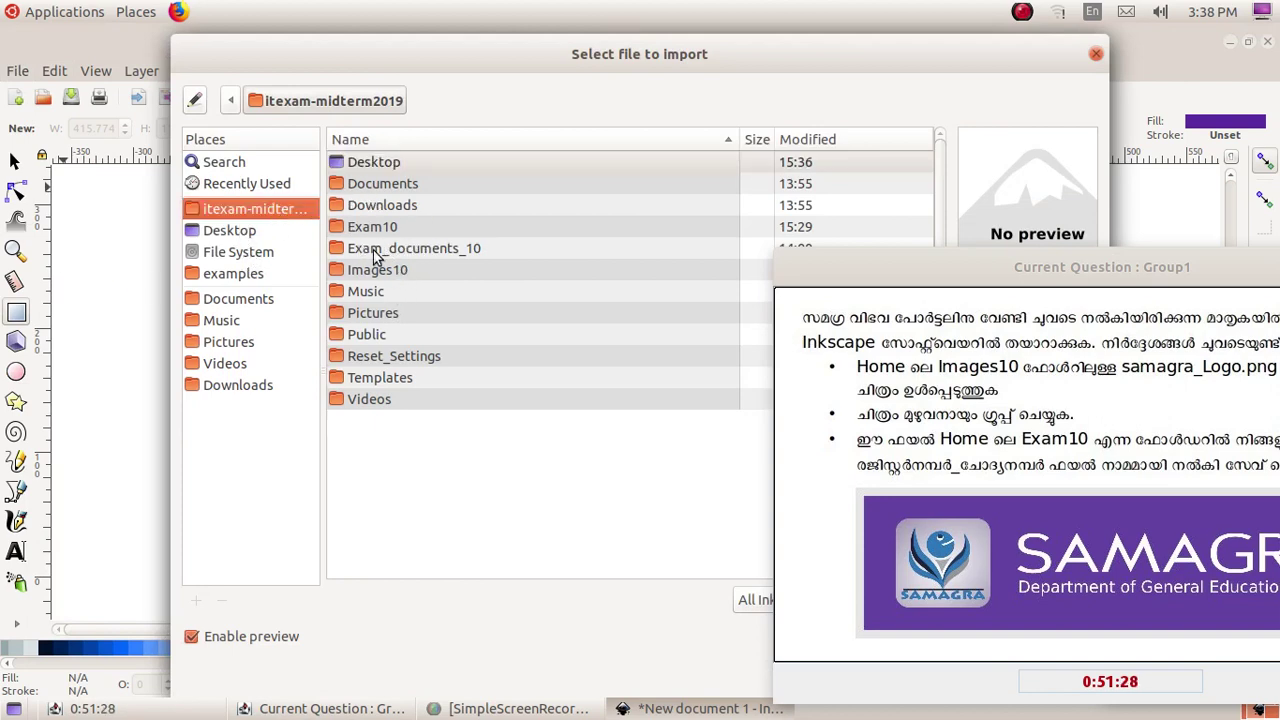
pyautogui.doubleClick(395, 270)
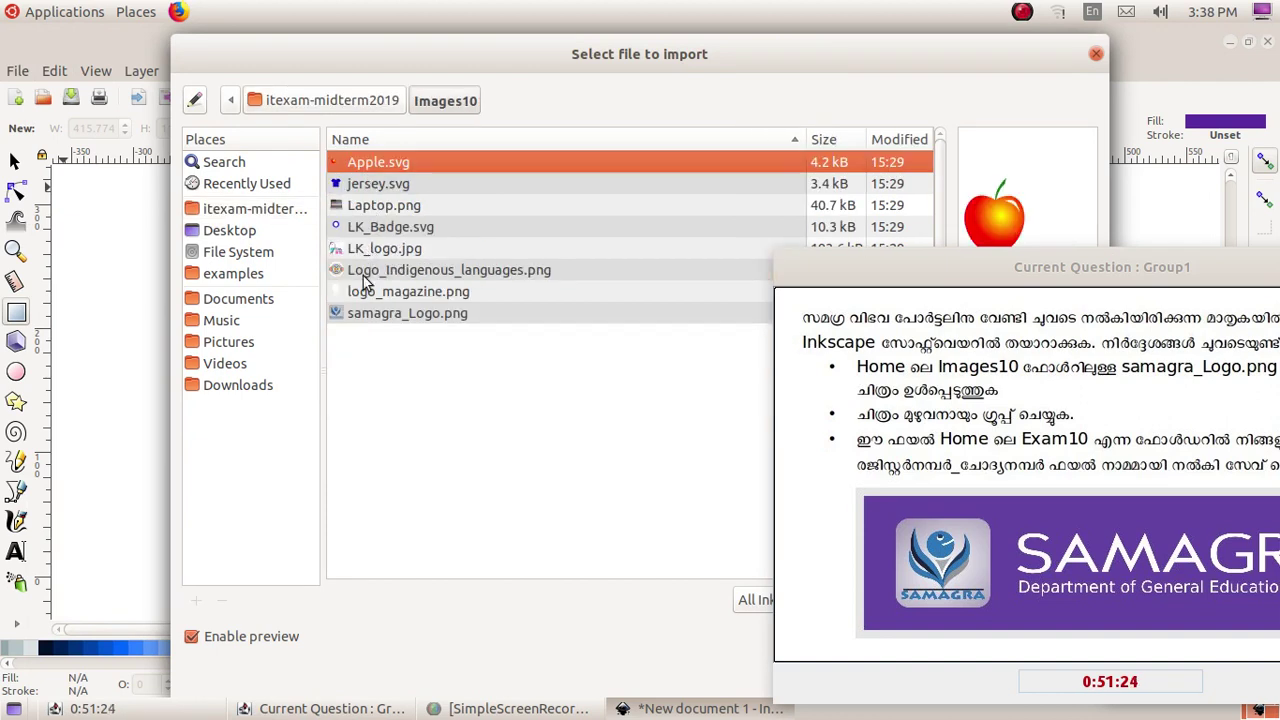
pyautogui.click(366, 316)
pyautogui.moveTo(533, 70); pyautogui.dragTo(157, 58)
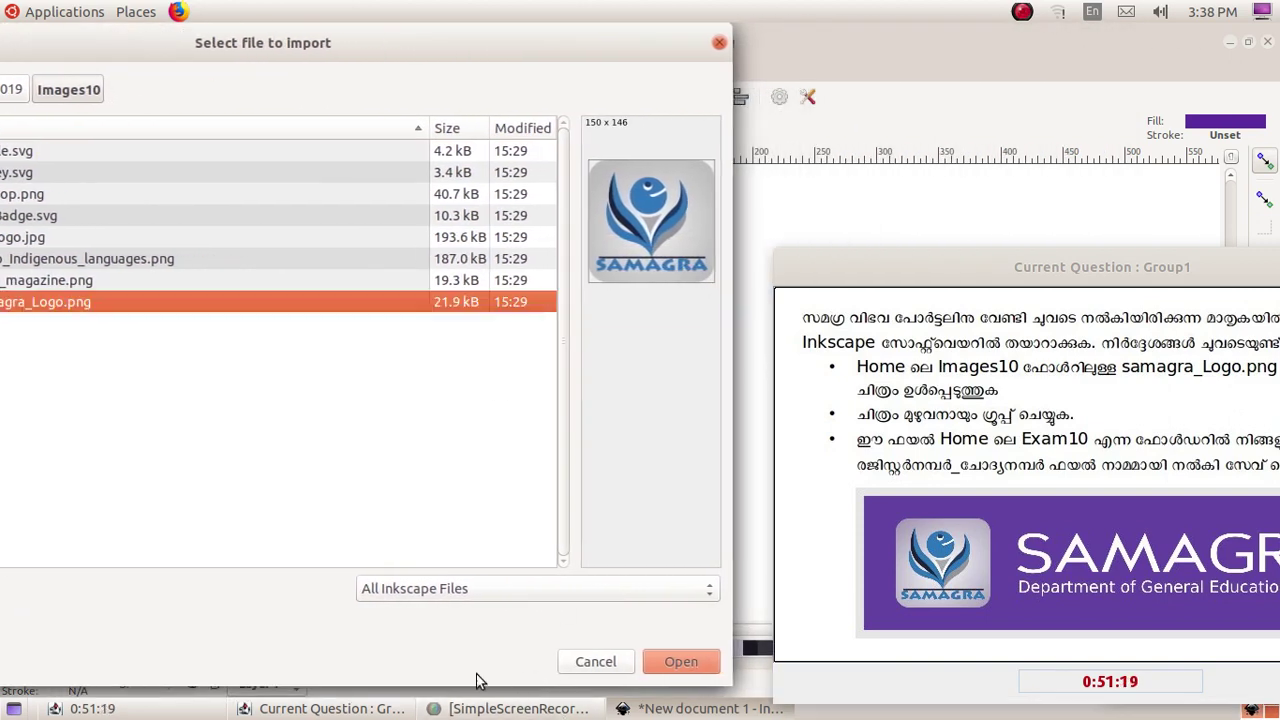
pyautogui.click(662, 664)
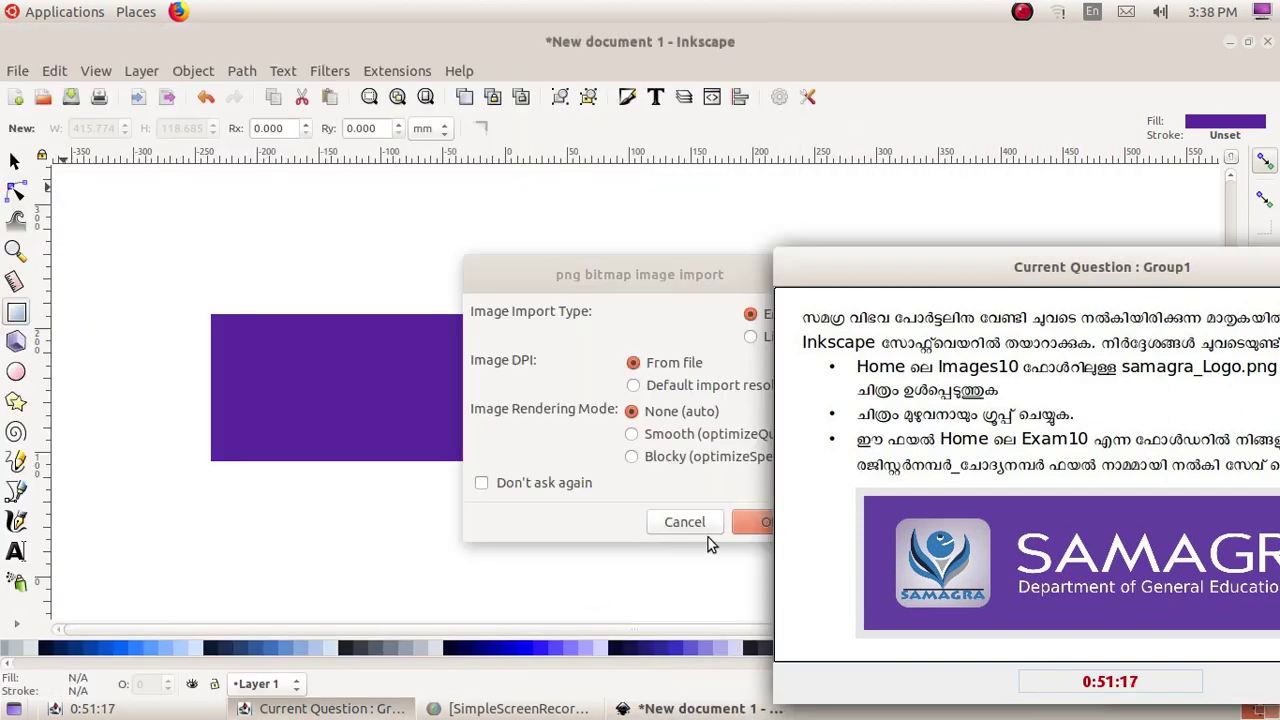
pyautogui.moveTo(910, 272); pyautogui.dragTo(999, 272)
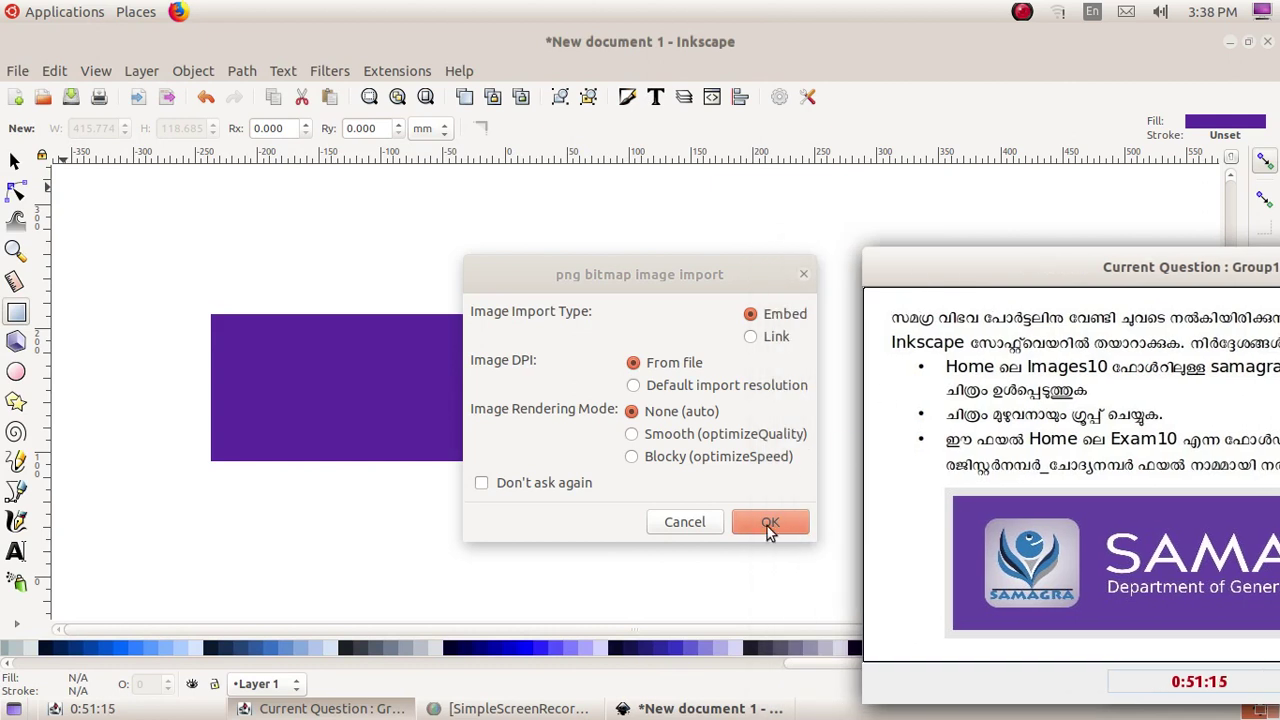
pyautogui.click(768, 523)
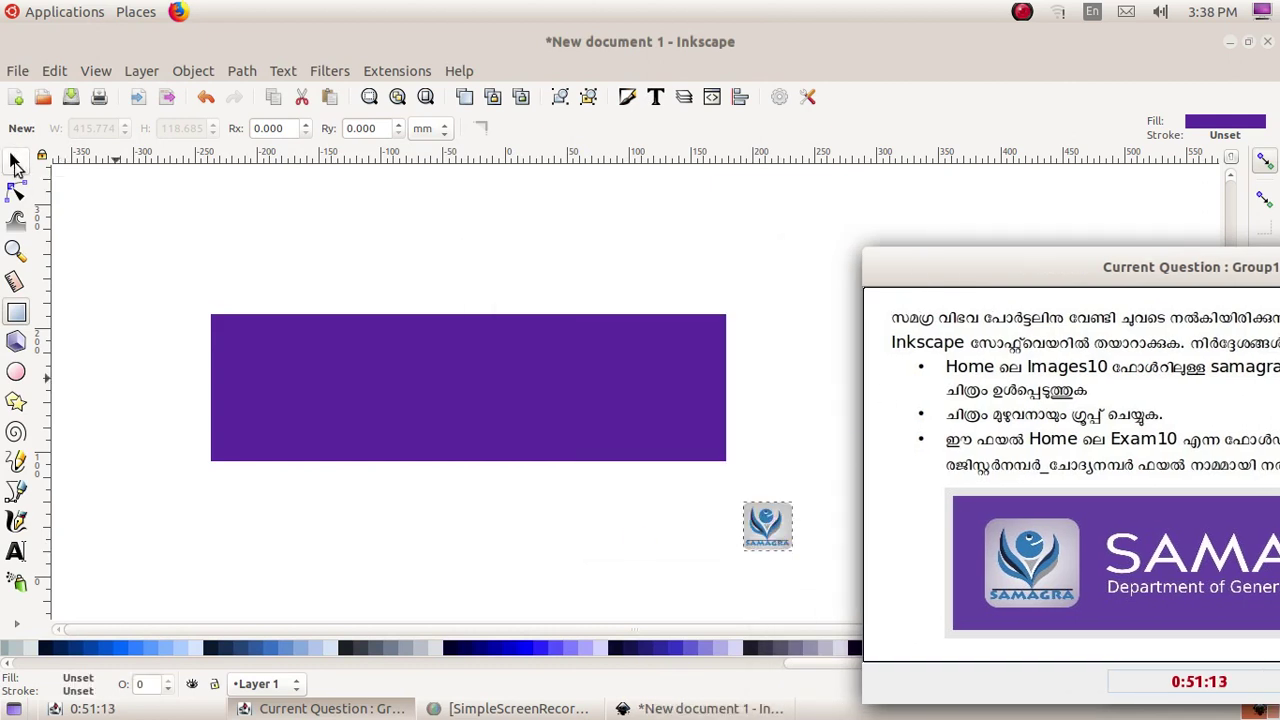
# Move the imported logo onto the left part of the purple rectangle and enlarge it to about 81 by 78 mm.
pyautogui.click(15, 160)
pyautogui.click(768, 517)
pyautogui.moveTo(768, 517); pyautogui.dragTo(341, 436)
pyautogui.click(332, 400)
pyautogui.click(346, 284)
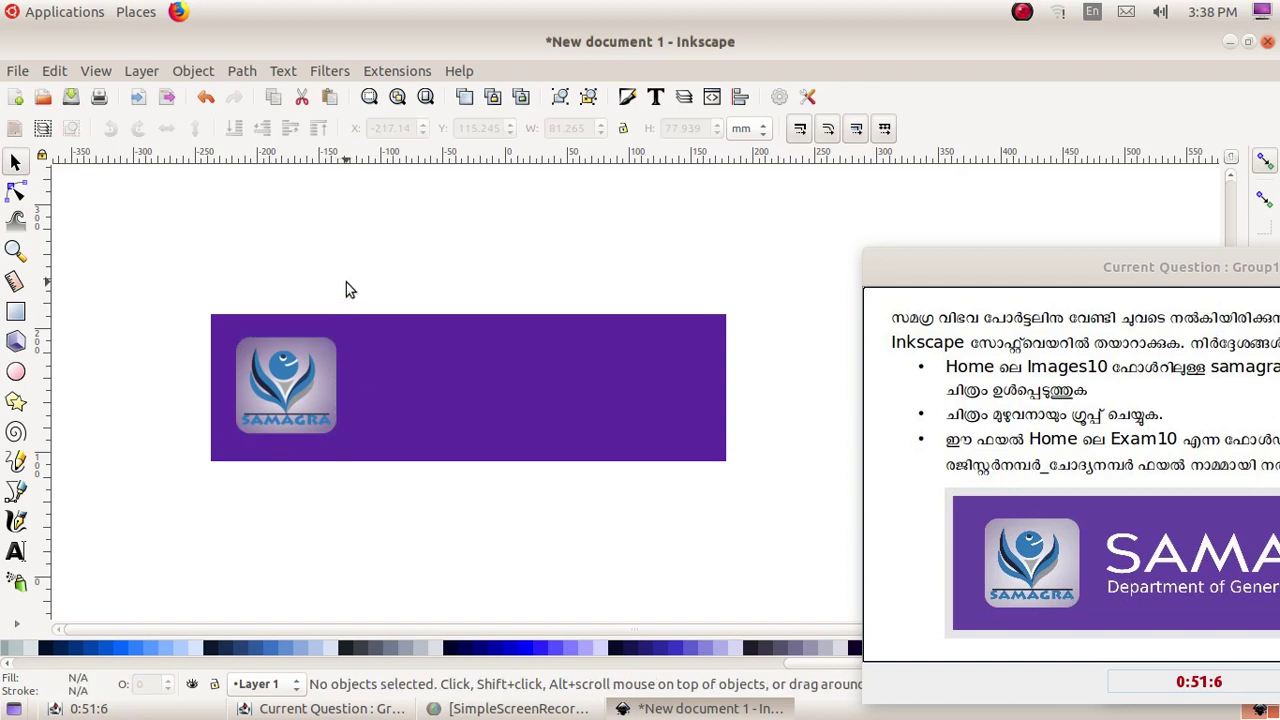
# Add the text SAMAGRA above the purple rectangle and enlarge it to about 259 mm wide and 33 mm high.
pyautogui.moveTo(1026, 269); pyautogui.dragTo(851, 369)
pyautogui.click(268, 248)
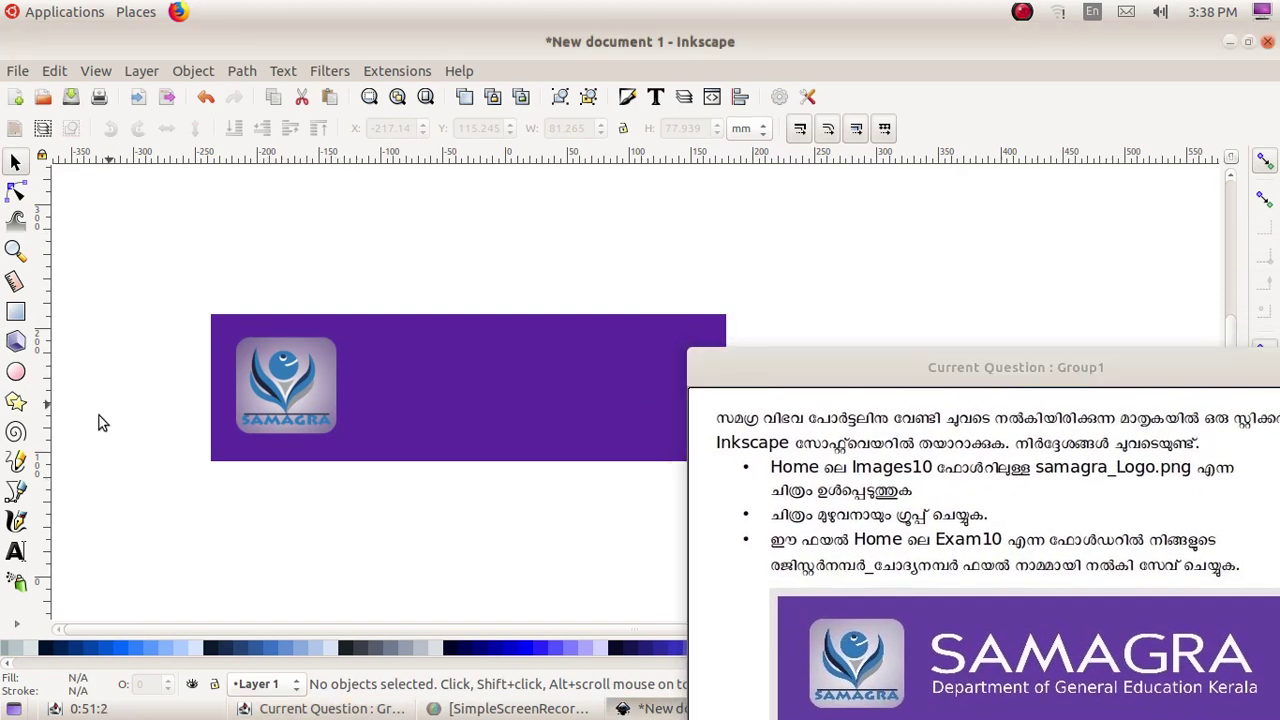
pyautogui.click(15, 551)
pyautogui.click(291, 236)
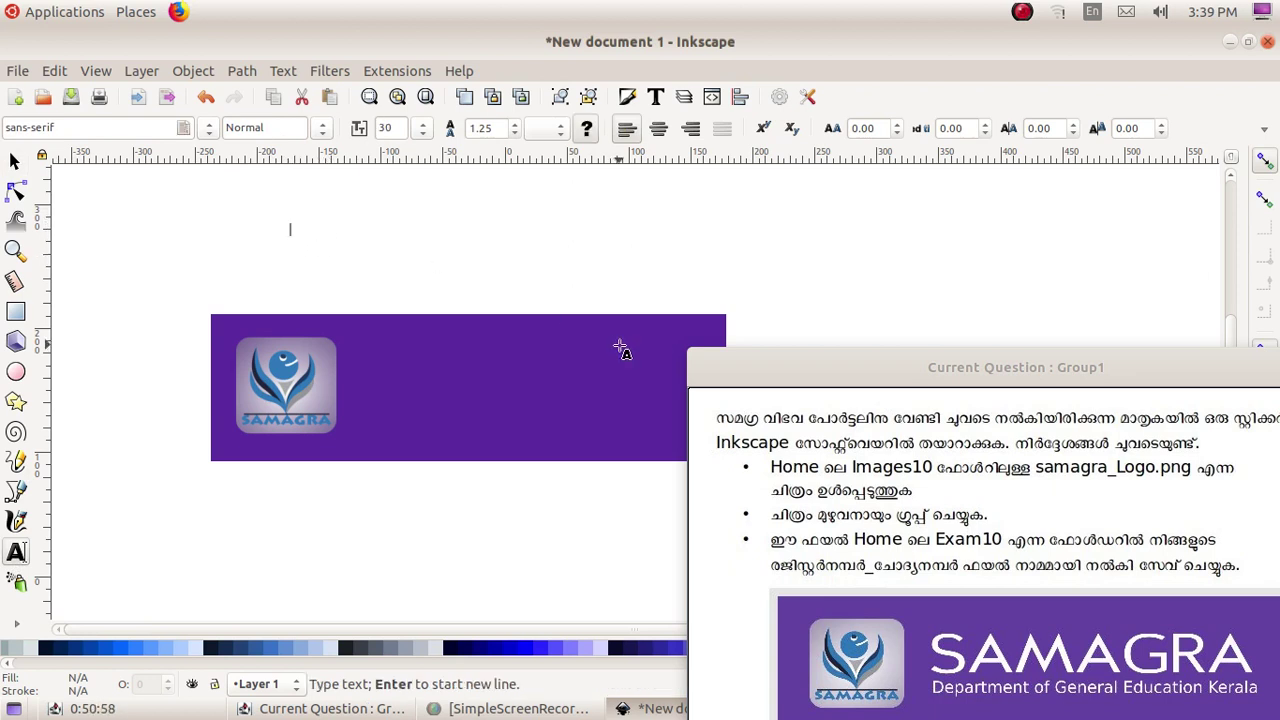
pyautogui.write('SAMAGRA')
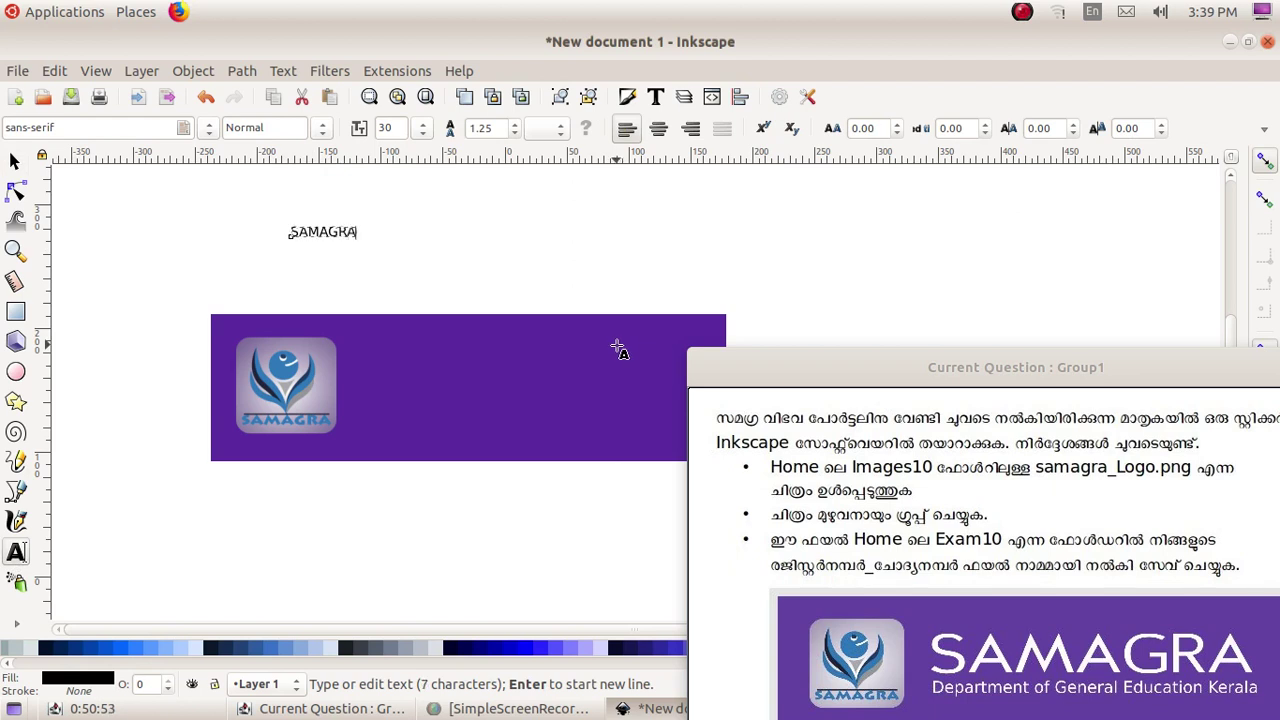
pyautogui.click(15, 162)
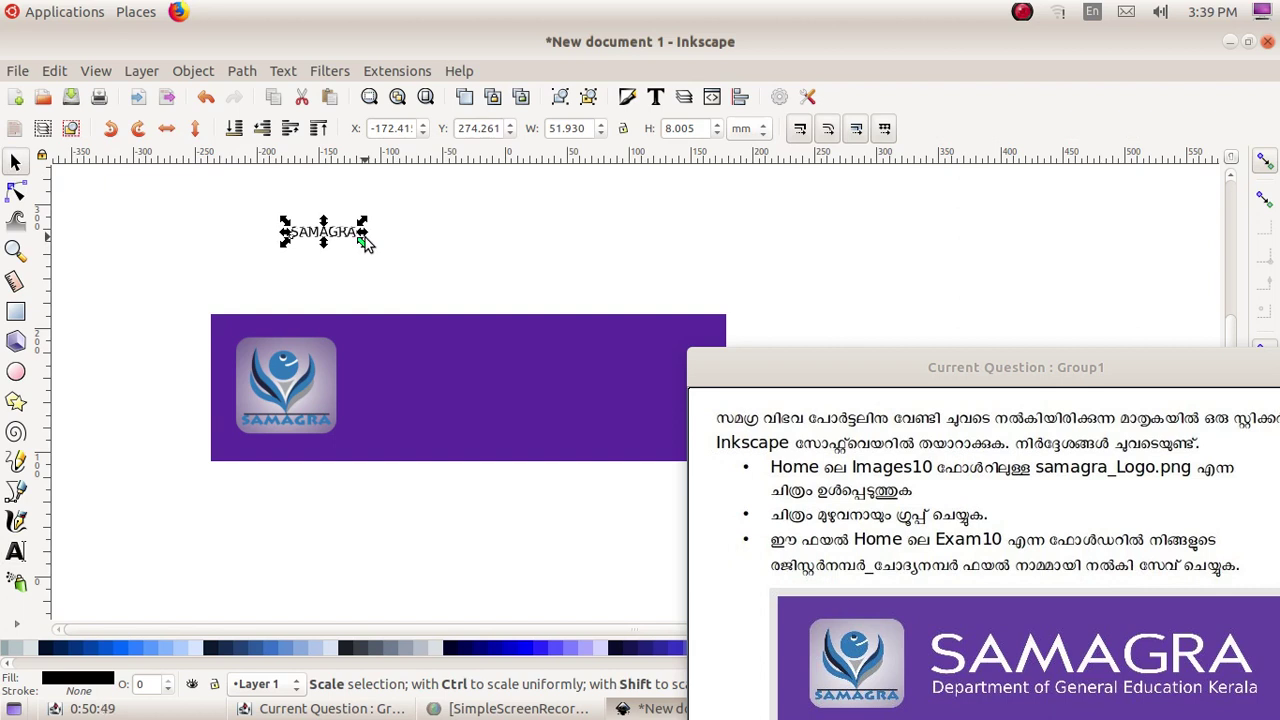
pyautogui.moveTo(363, 243); pyautogui.dragTo(619, 276)
# Apply the Bold style to the SAMAGRA text, moving the exam windows out of the way.
pyautogui.click(655, 98)
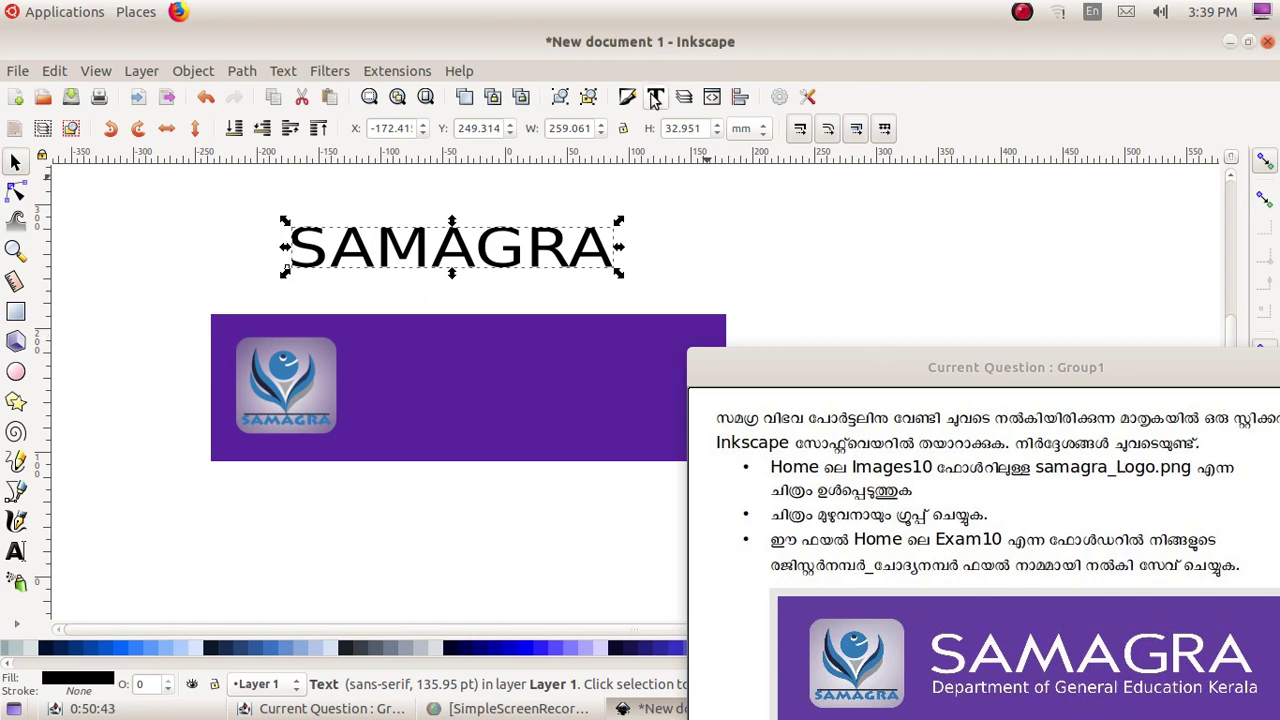
pyautogui.click(984, 369)
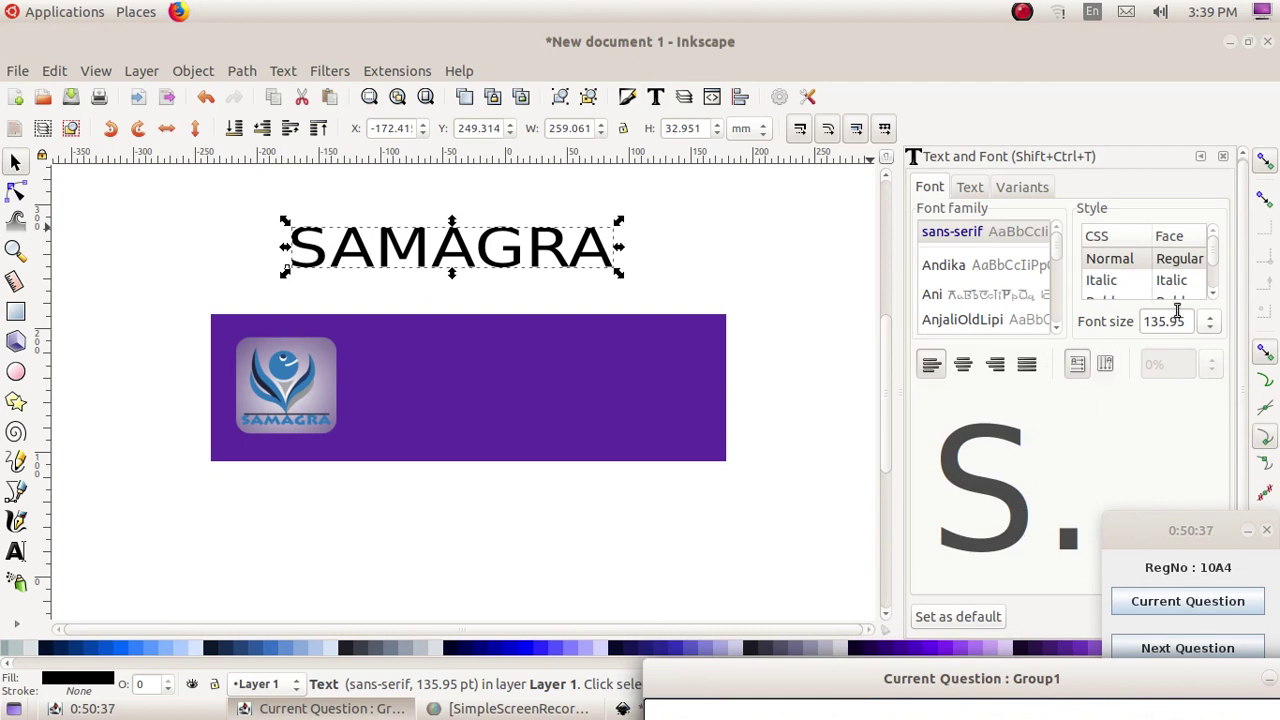
pyautogui.scroll(-1, 1117, 285)
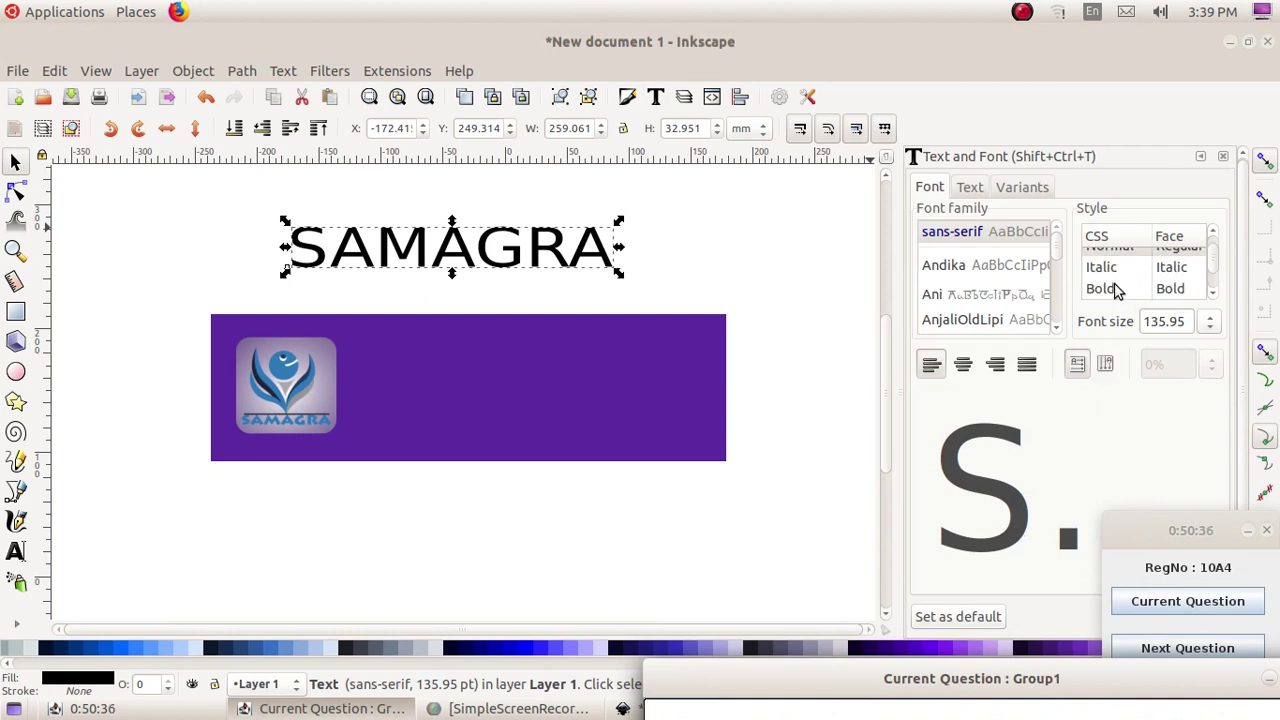
pyautogui.click(1115, 290)
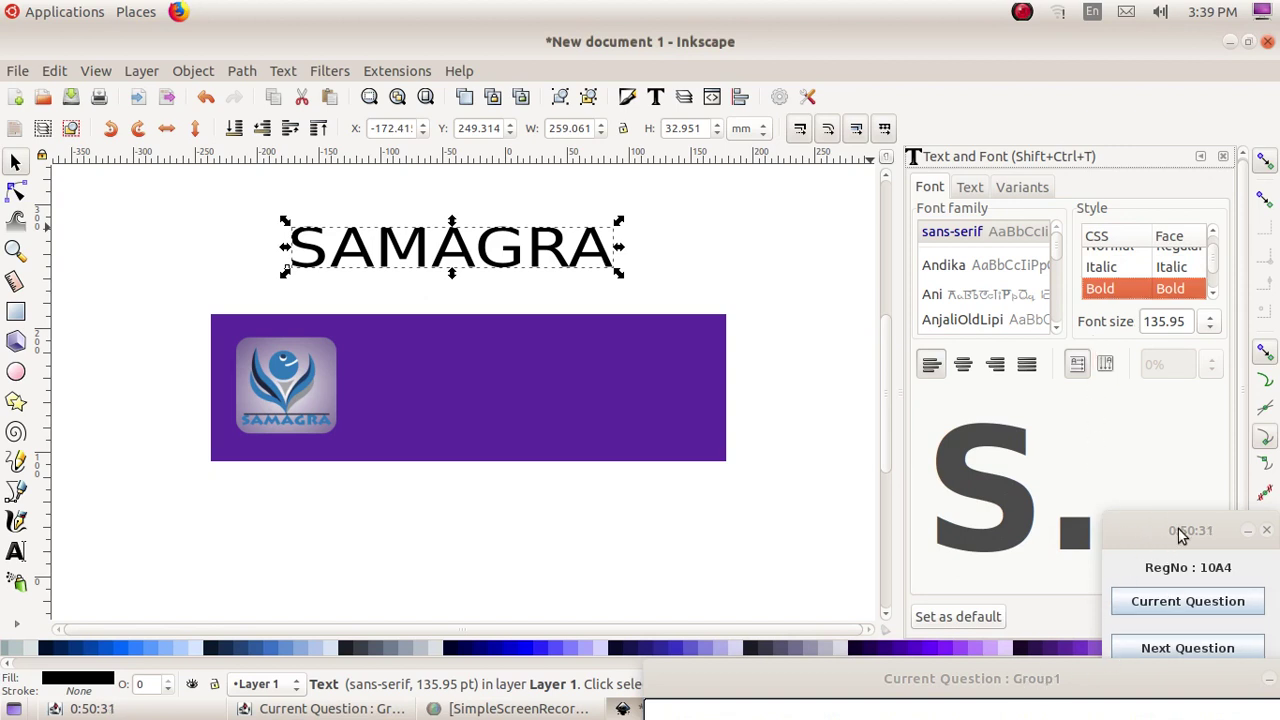
pyautogui.moveTo(1180, 532); pyautogui.dragTo(957, 677)
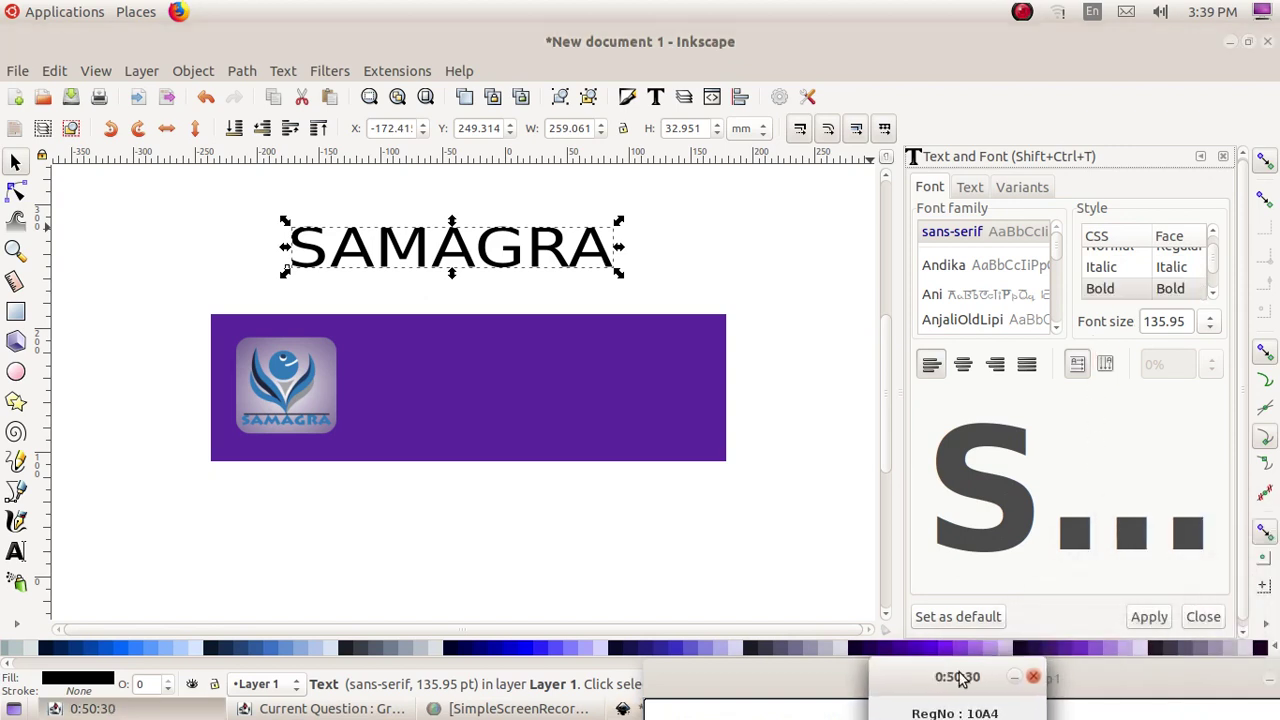
pyautogui.click(1149, 617)
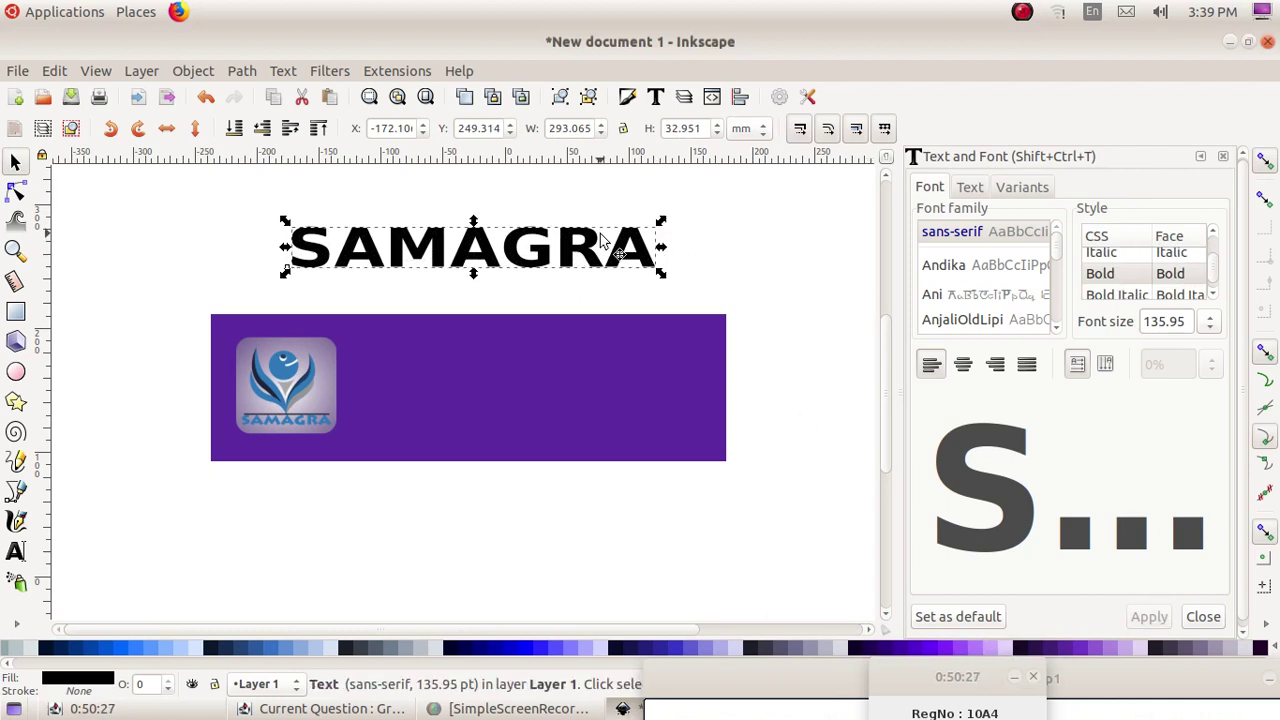
# Place the SAMAGRA text on the purple rectangle beside the logo and fill it with white.
pyautogui.moveTo(497, 250); pyautogui.dragTo(548, 378)
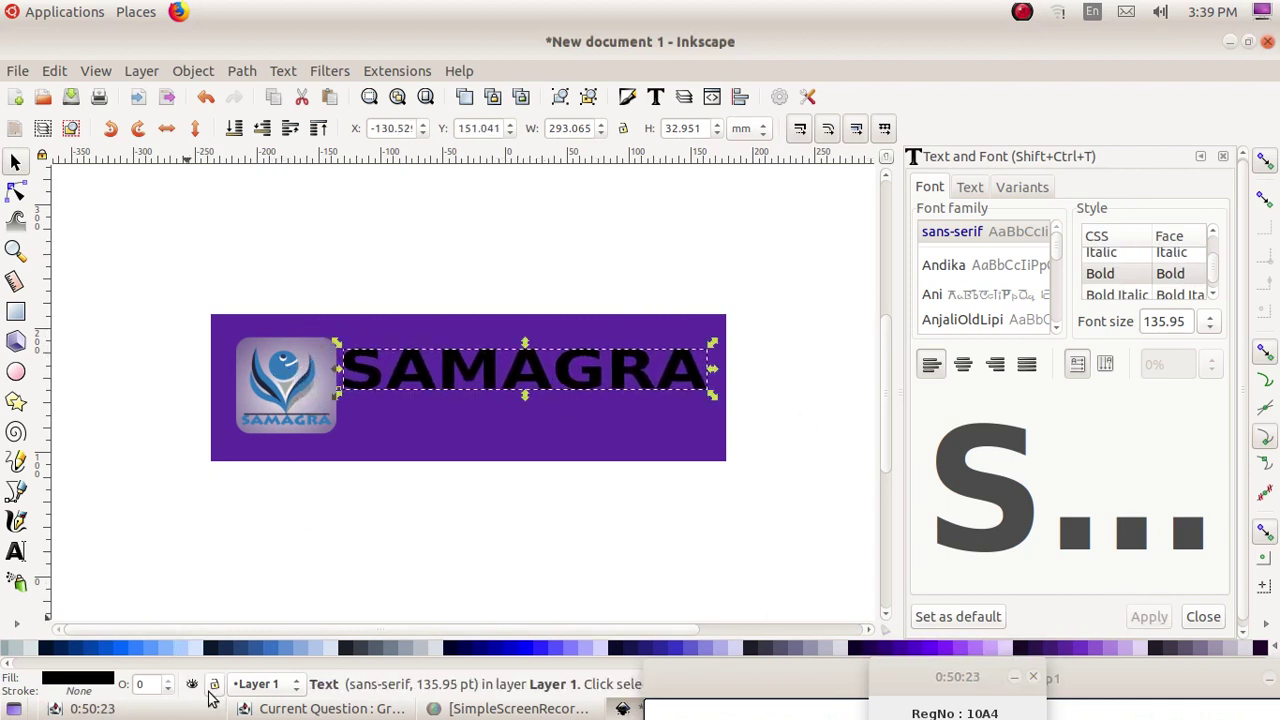
pyautogui.click(789, 695)
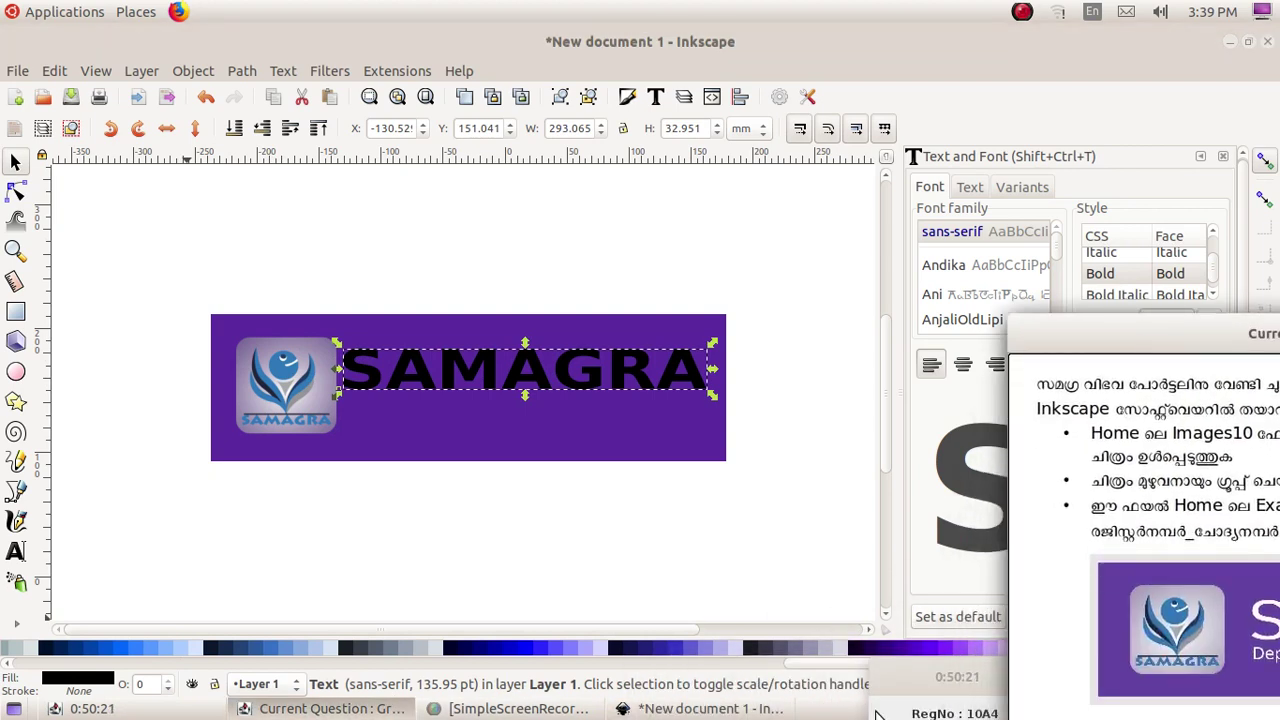
pyautogui.moveTo(812, 662); pyautogui.dragTo(83, 556)
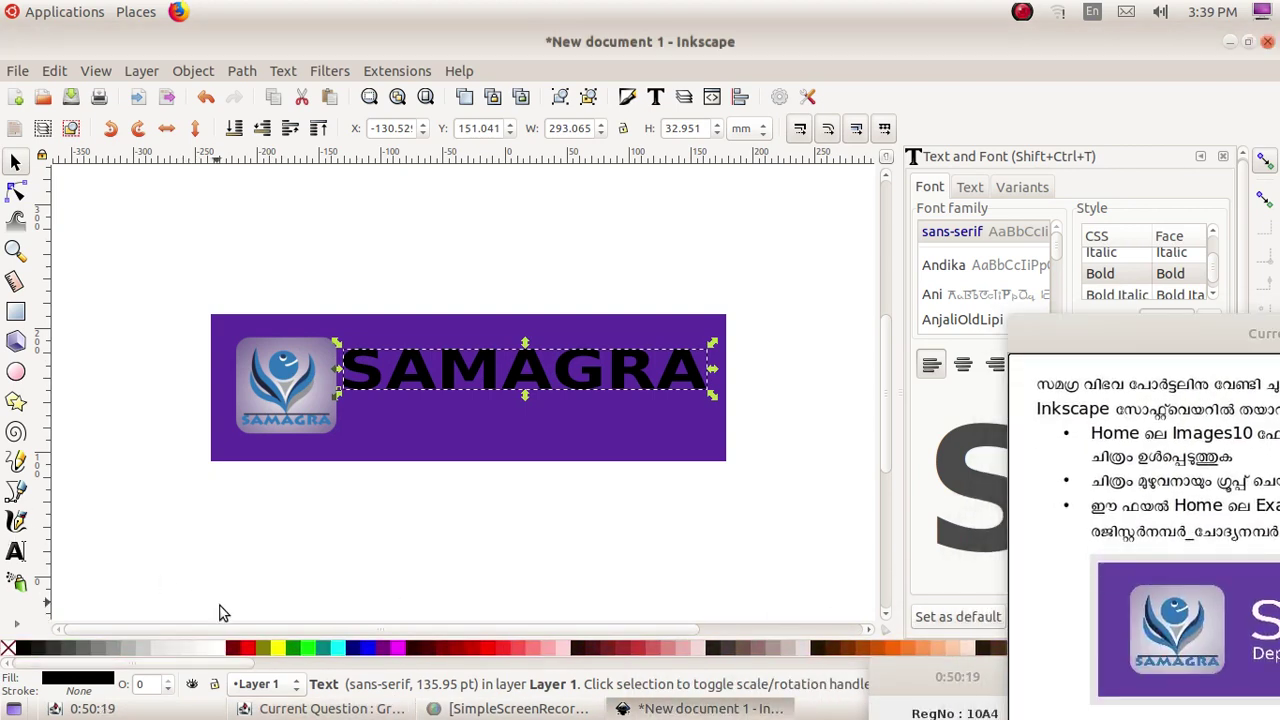
pyautogui.click(208, 652)
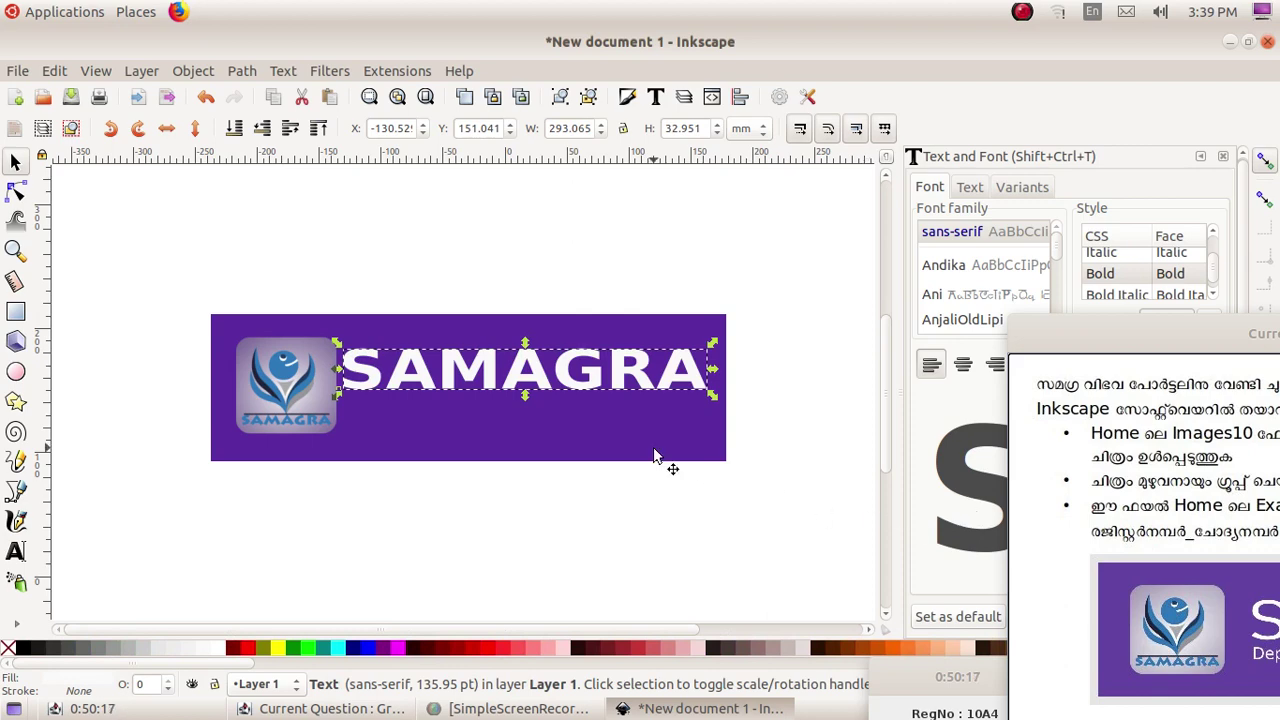
# Set the SAMAGRA text back to the Normal (Regular) style, keeping the question window clear of the font settings.
pyautogui.moveTo(1065, 355); pyautogui.dragTo(791, 547)
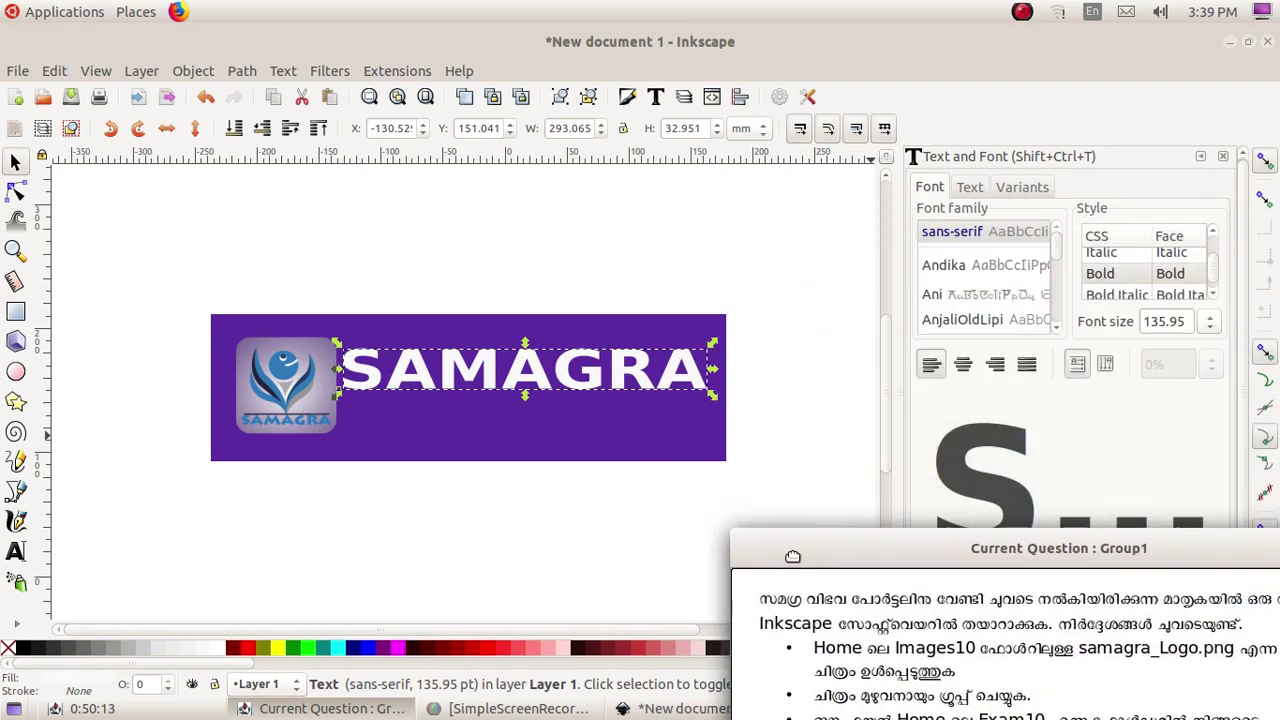
pyautogui.scroll(1, 1115, 273)
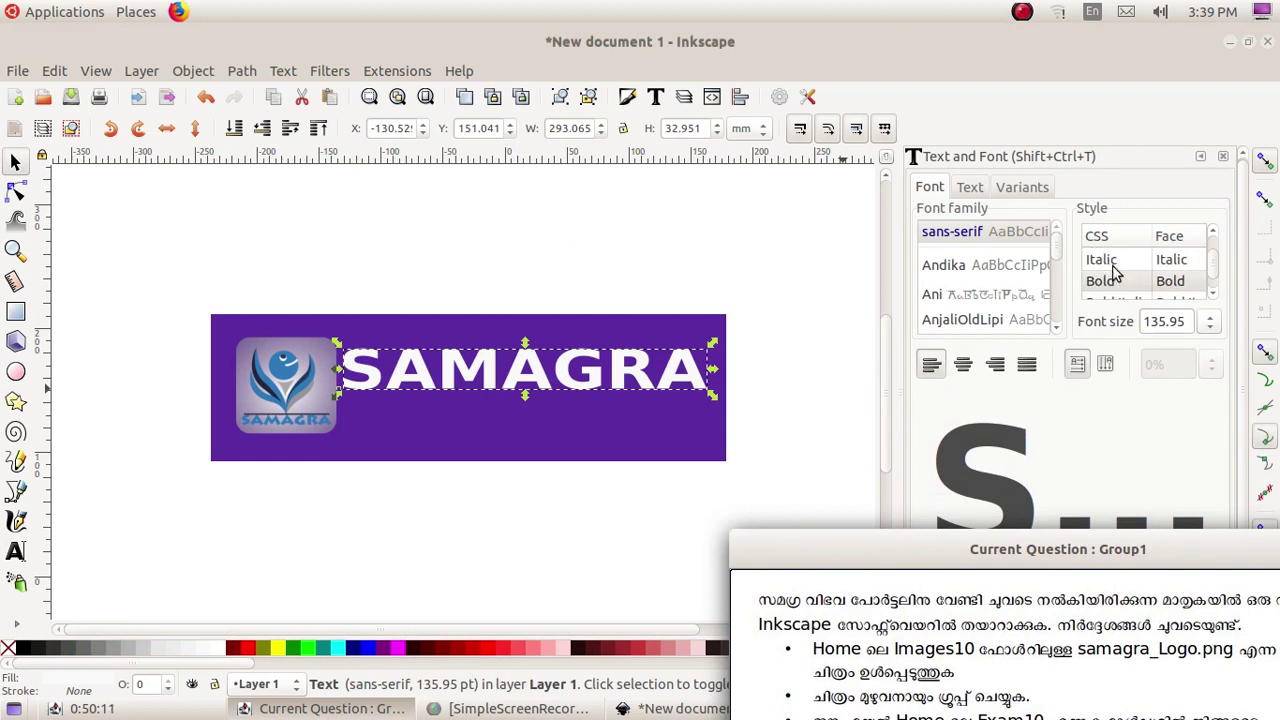
pyautogui.click(1117, 281)
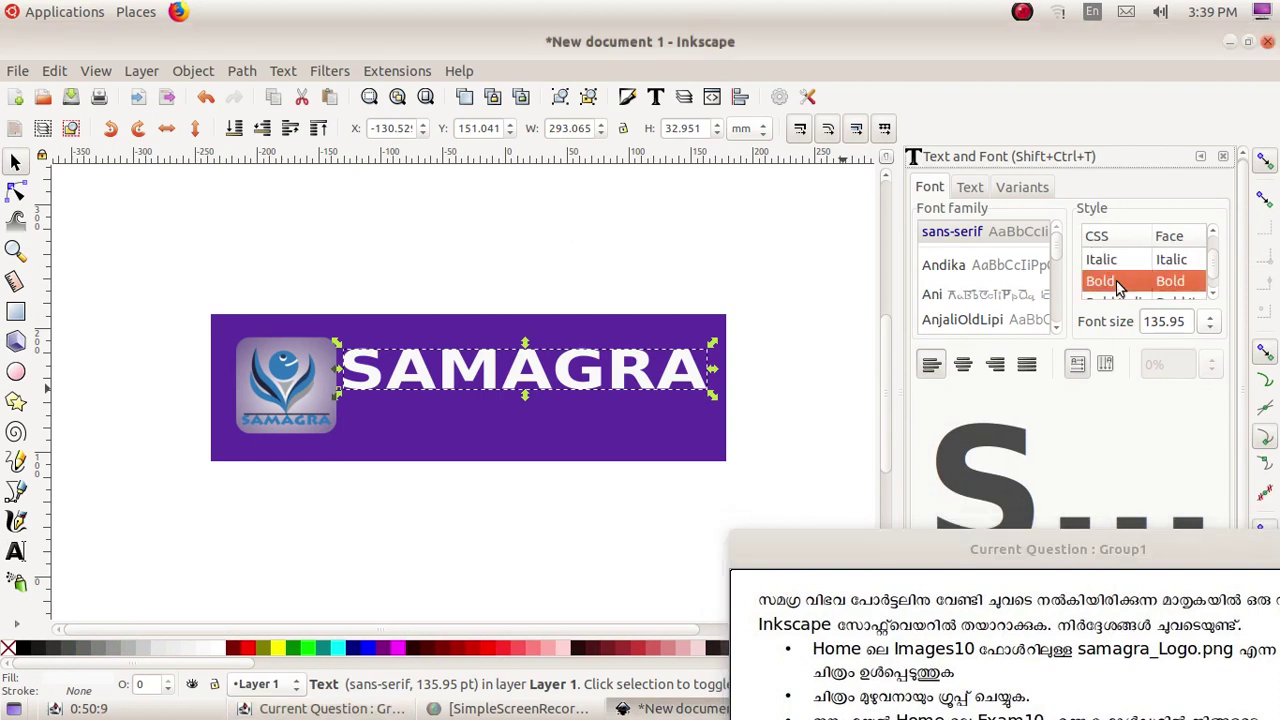
pyautogui.click(1120, 260)
pyautogui.scroll(1, 1125, 262)
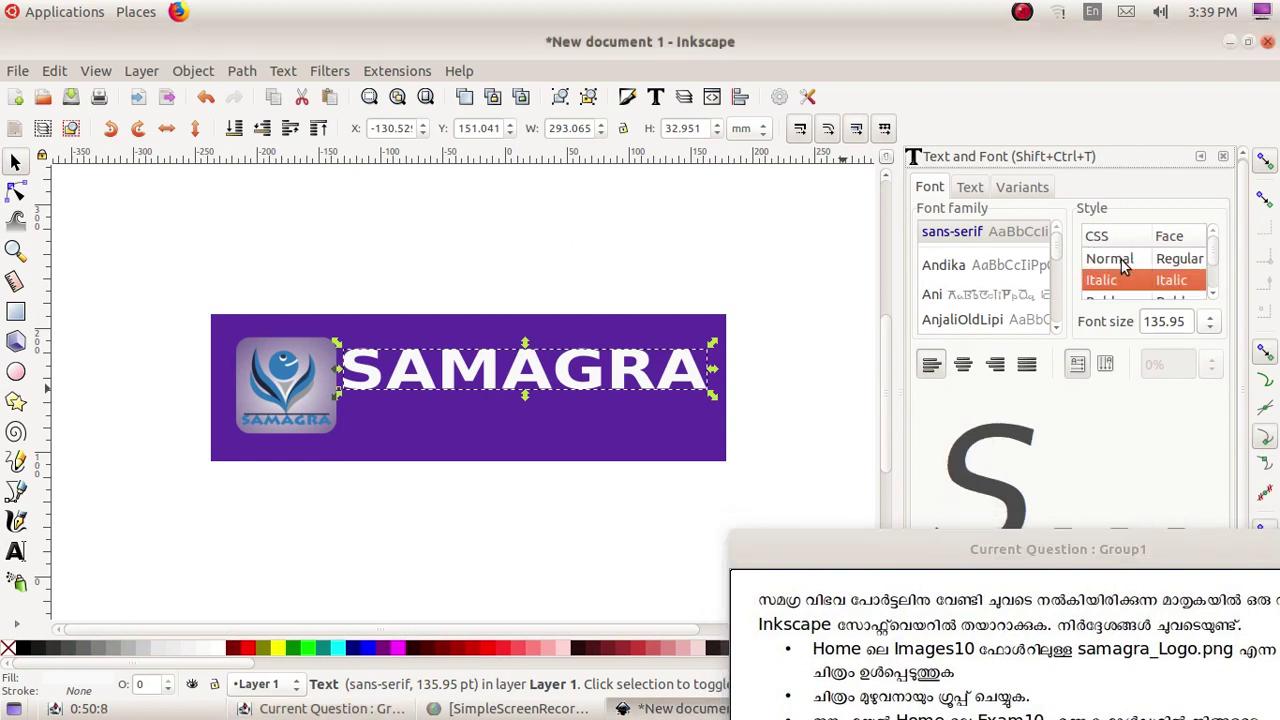
pyautogui.click(1110, 259)
pyautogui.moveTo(1121, 559); pyautogui.dragTo(845, 697)
pyautogui.click(1150, 617)
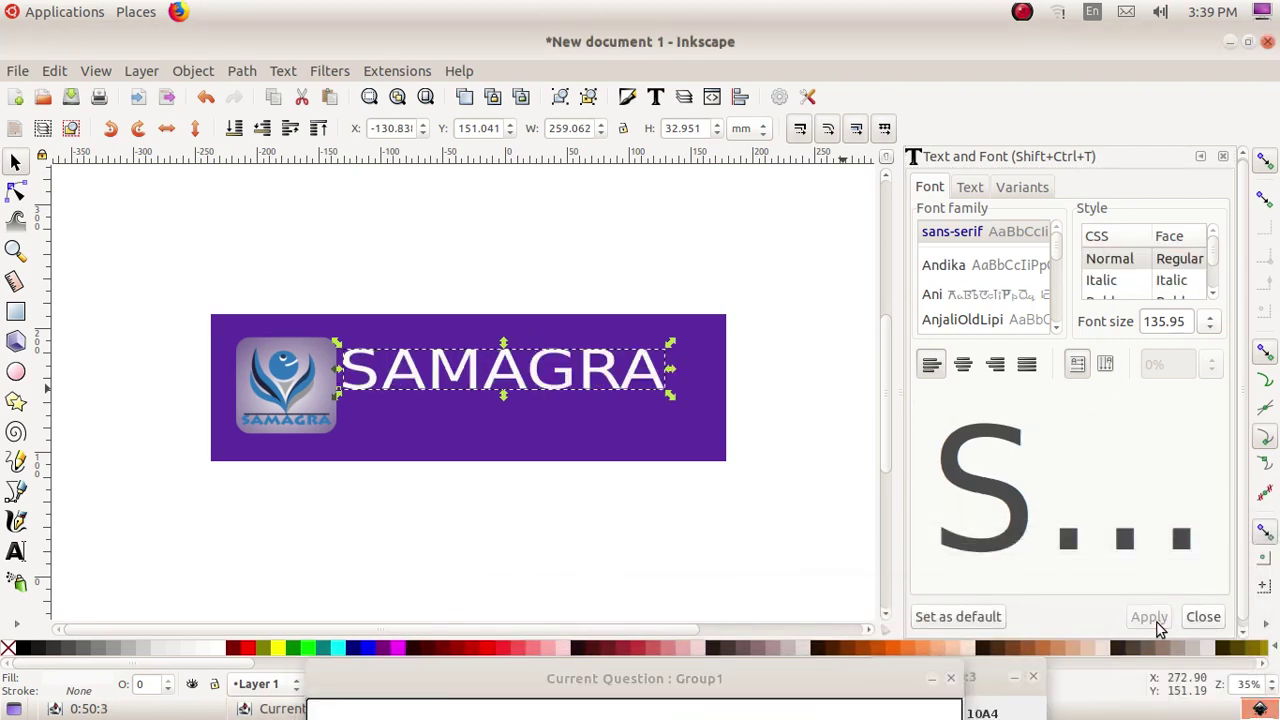
# Widen the SAMAGRA text to about 298 mm and reposition the question window so the sample sticker is visible.
pyautogui.moveTo(669, 394); pyautogui.dragTo(718, 398)
pyautogui.click(790, 557)
pyautogui.moveTo(820, 678); pyautogui.dragTo(1140, 130)
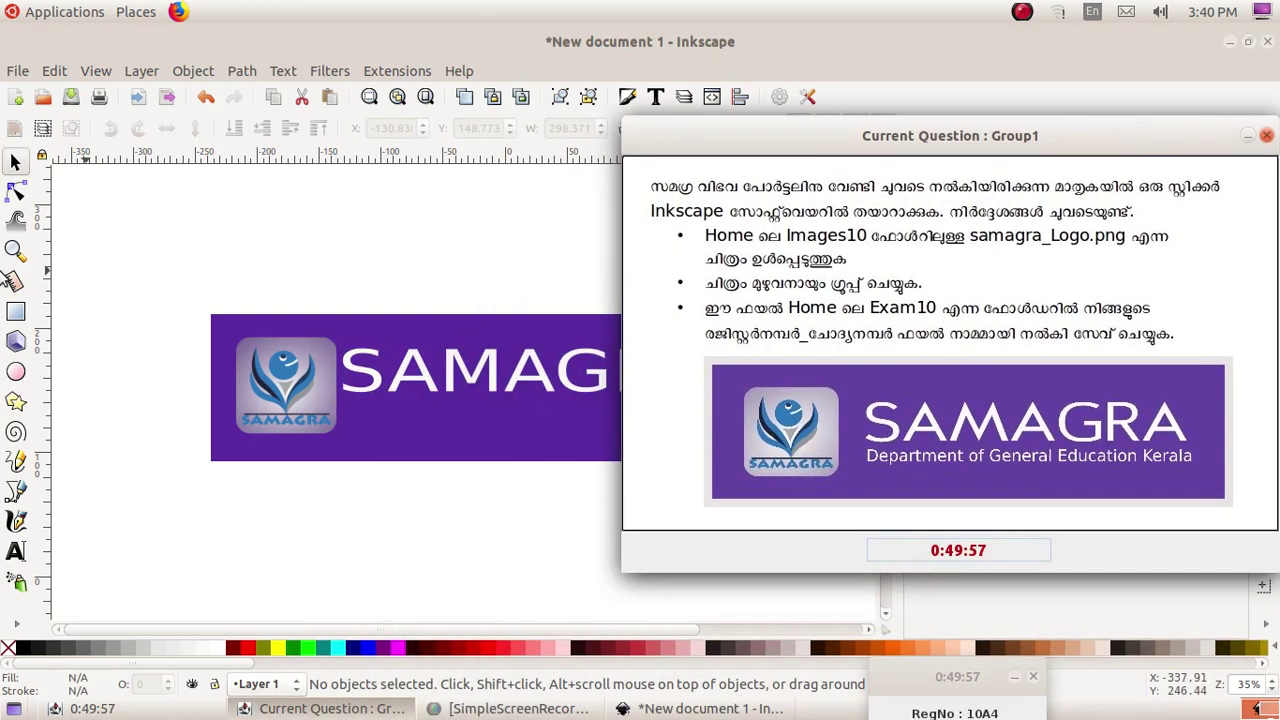
# Try to add the tagline "Department of General Education Kerala" as a new text above and left of the rectangle.
pyautogui.click(16, 551)
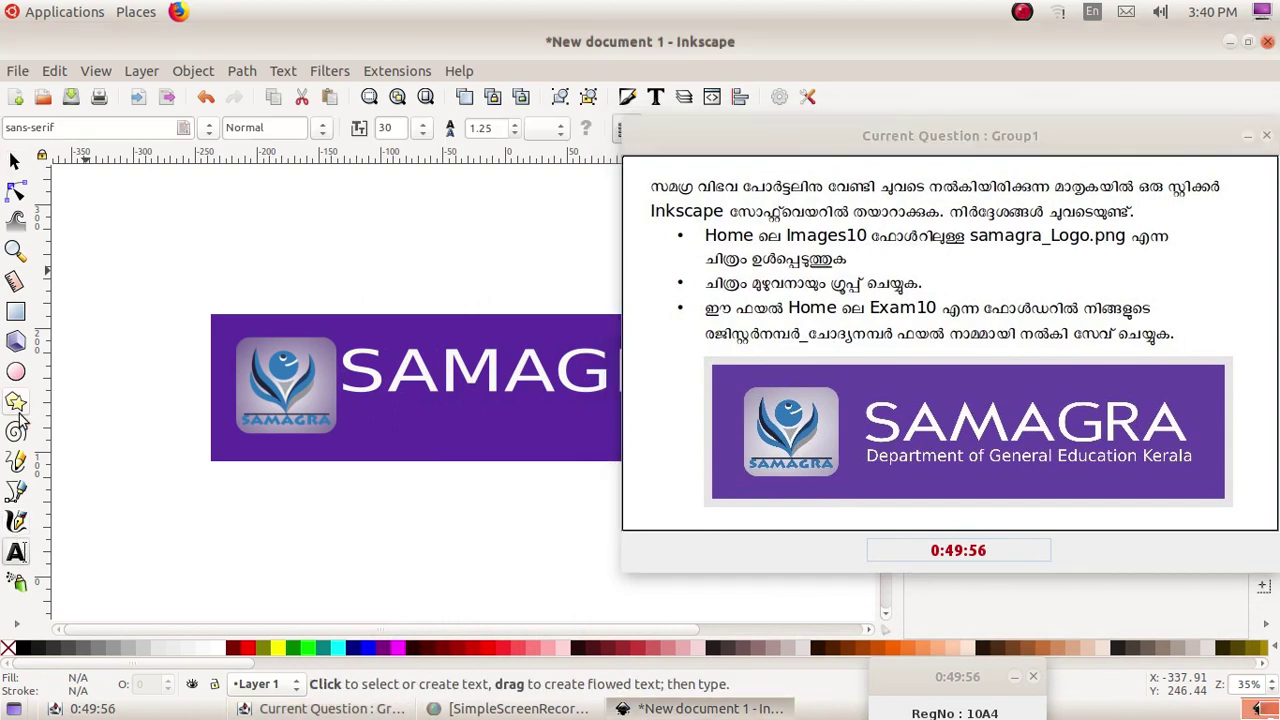
pyautogui.click(81, 240)
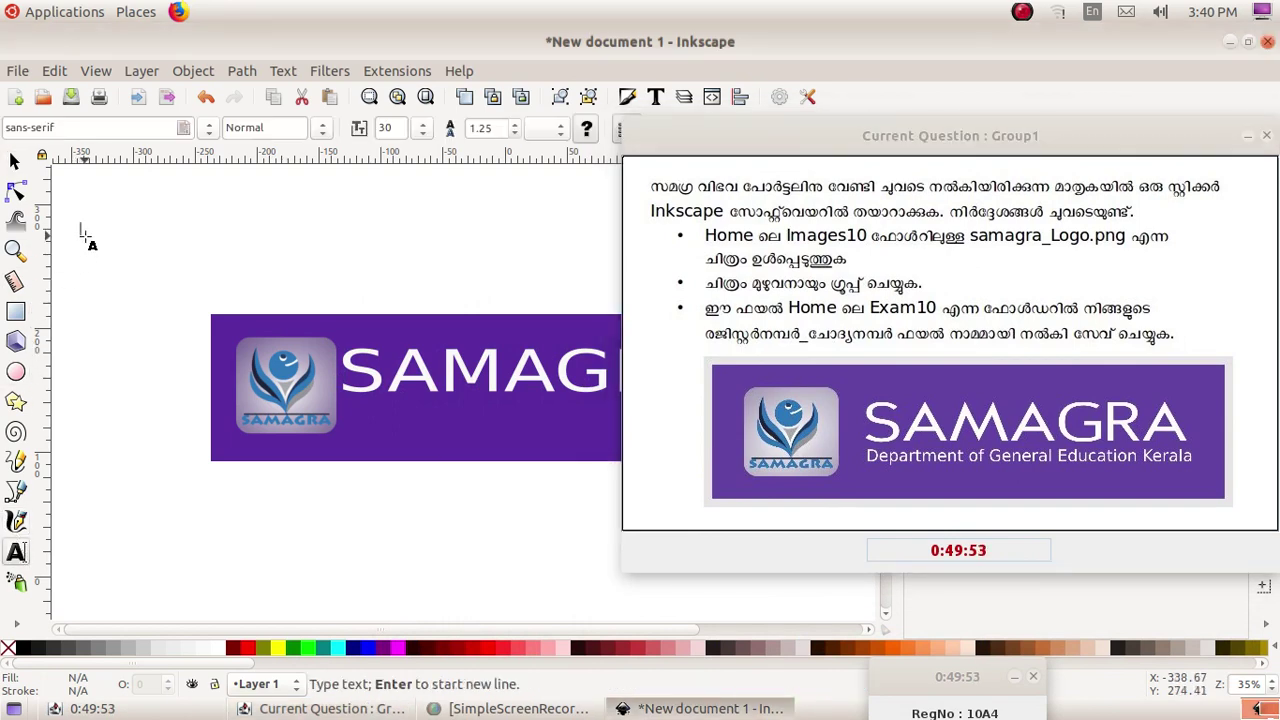
pyautogui.write('S')
pyautogui.write('EPART')
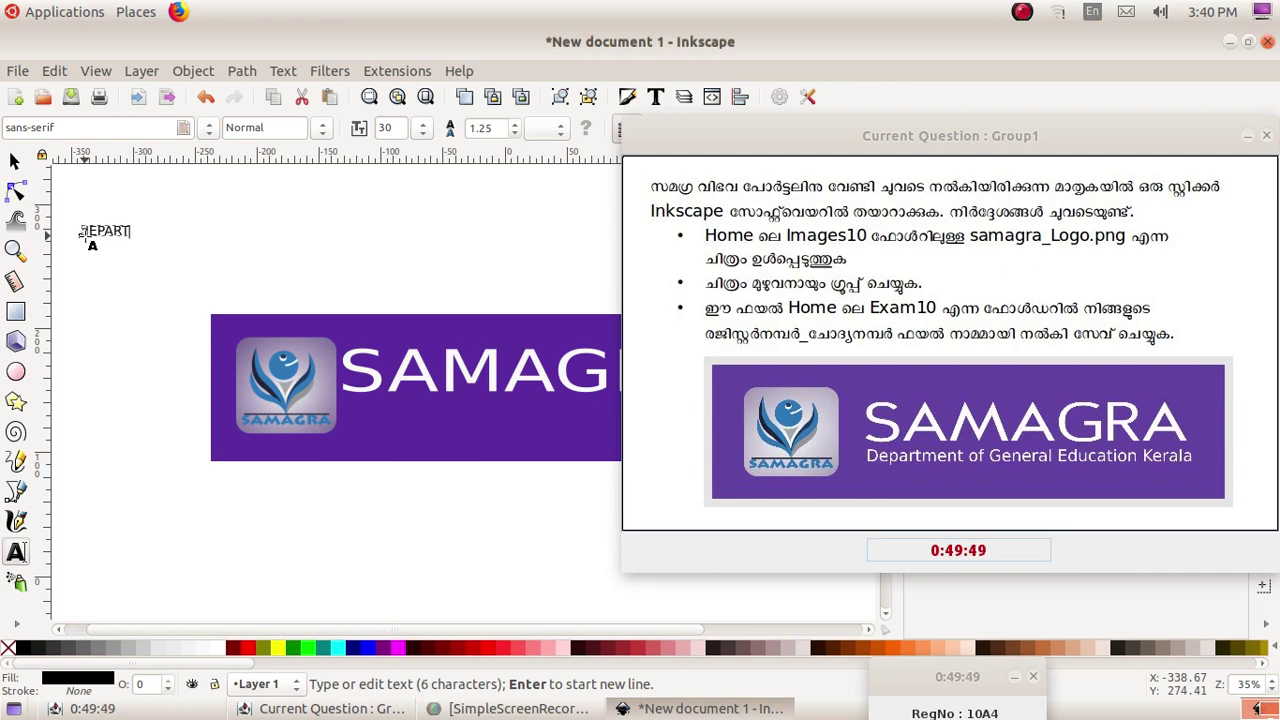
pyautogui.write('MENT')
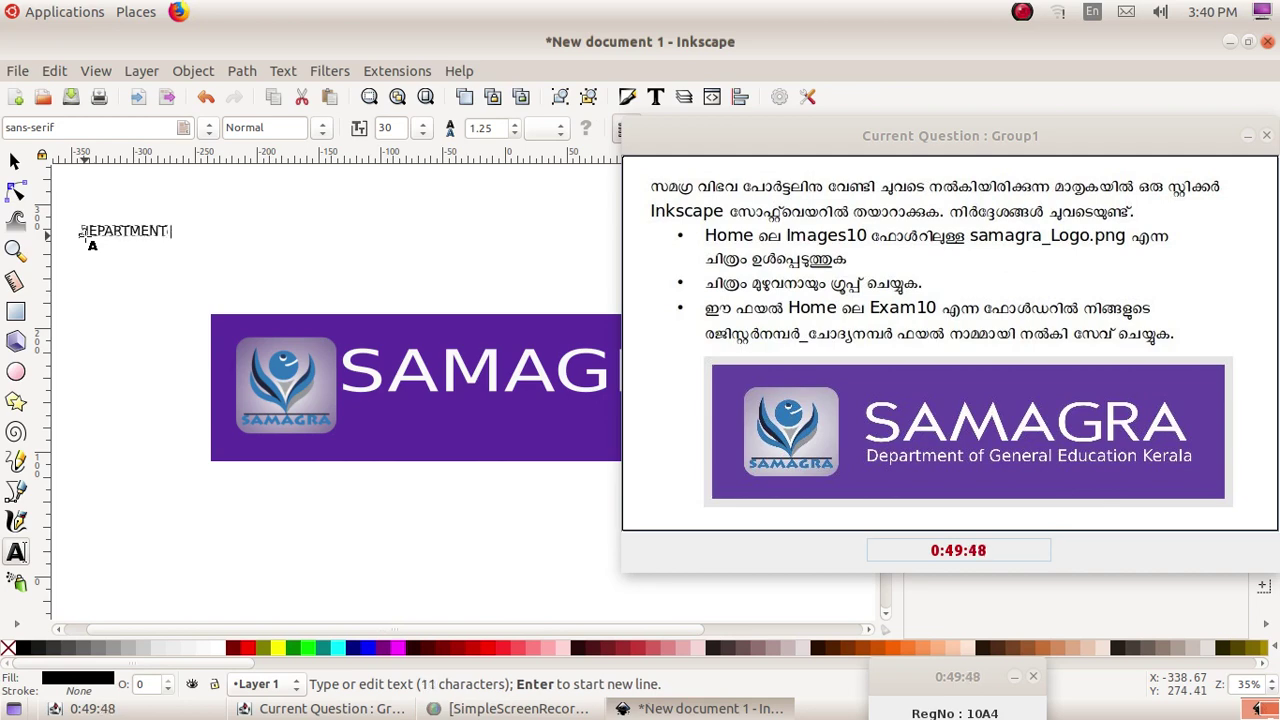
pyautogui.write(' OF gENERA')
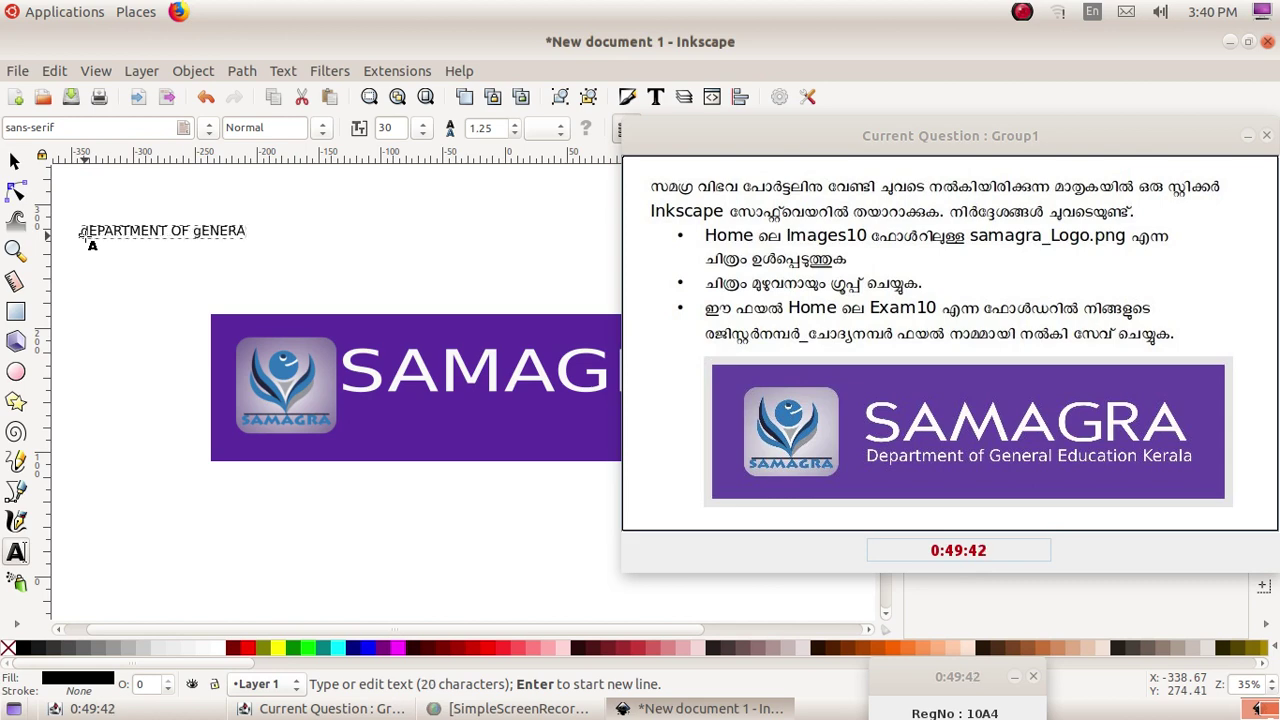
pyautogui.write('L eDUCA')
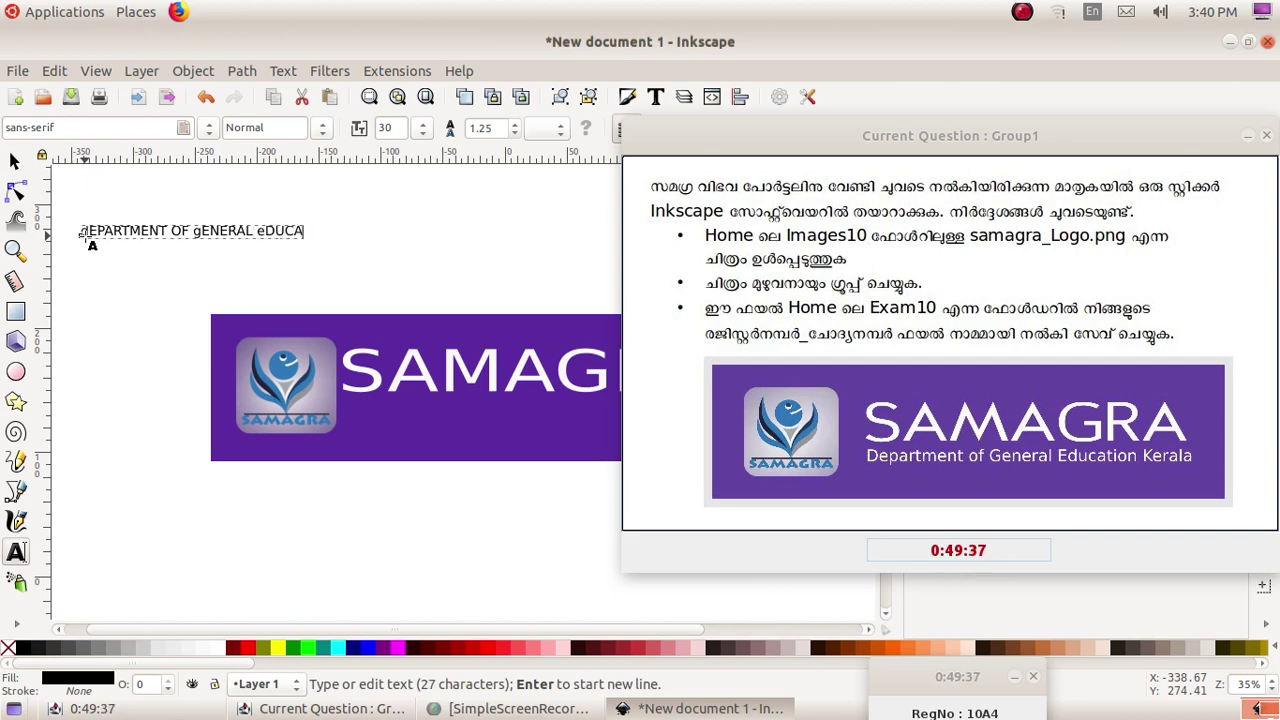
pyautogui.write('TION ')
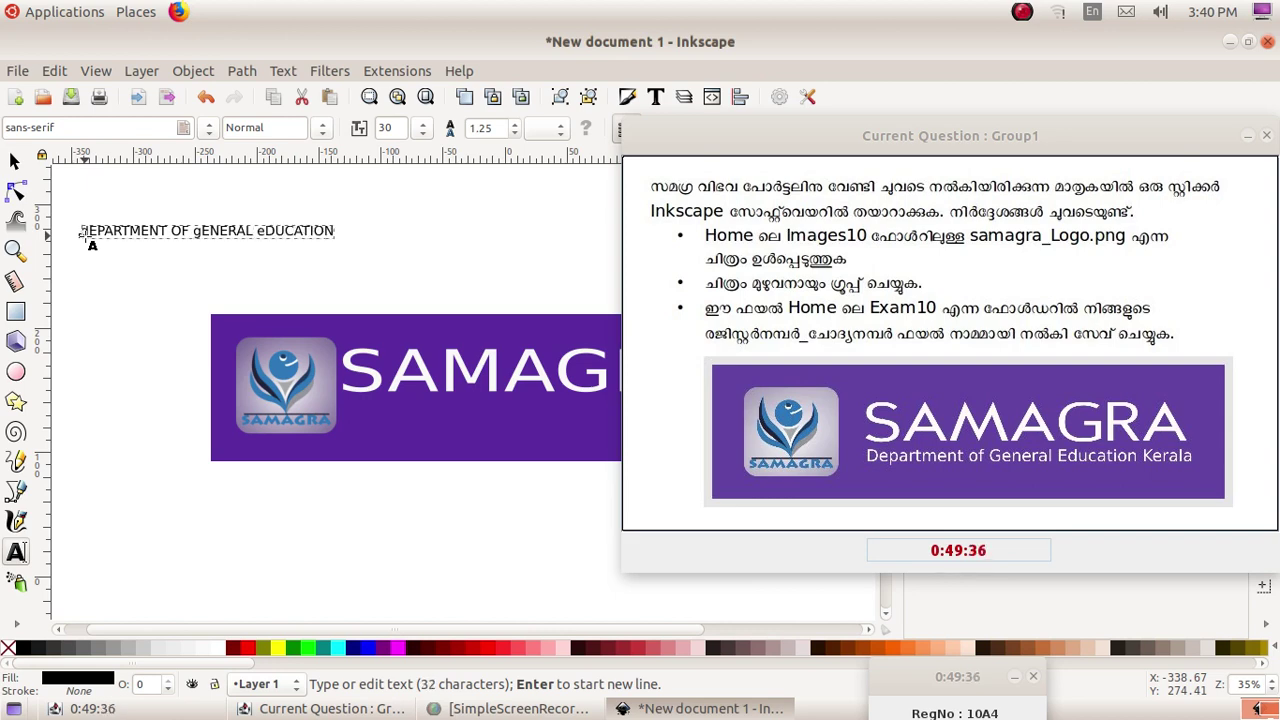
pyautogui.write('kER')
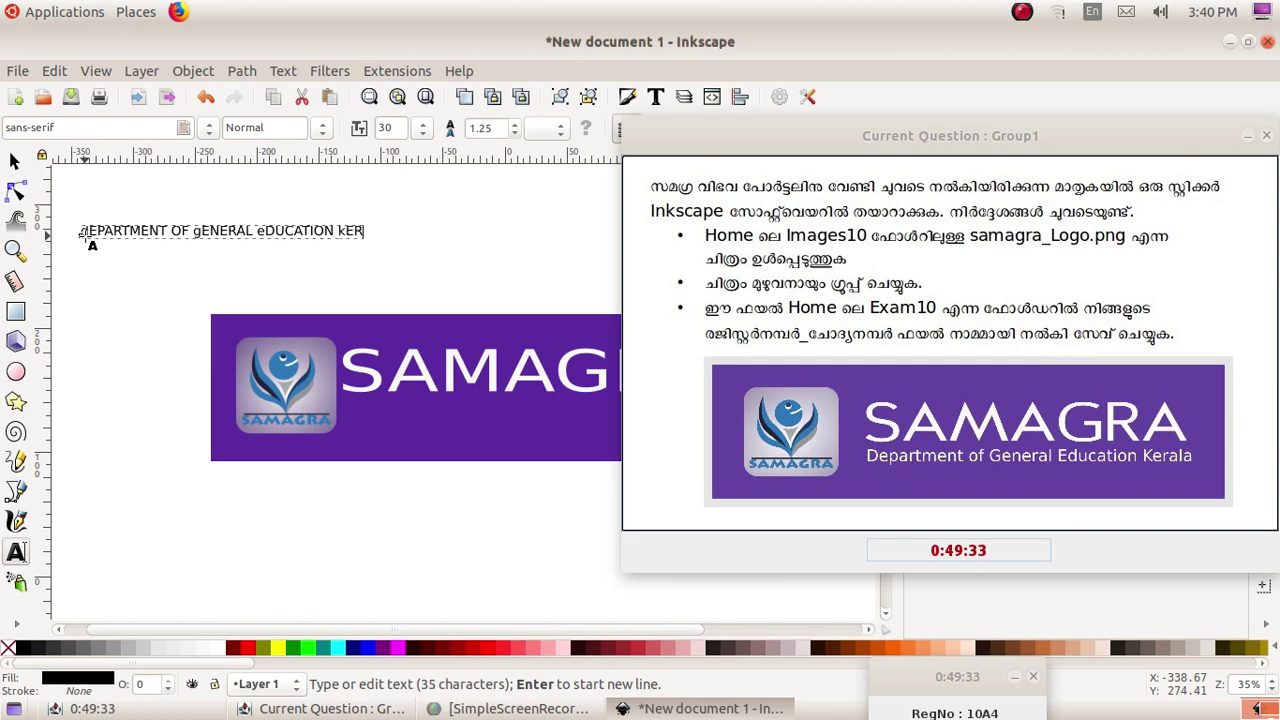
pyautogui.write('ALA')
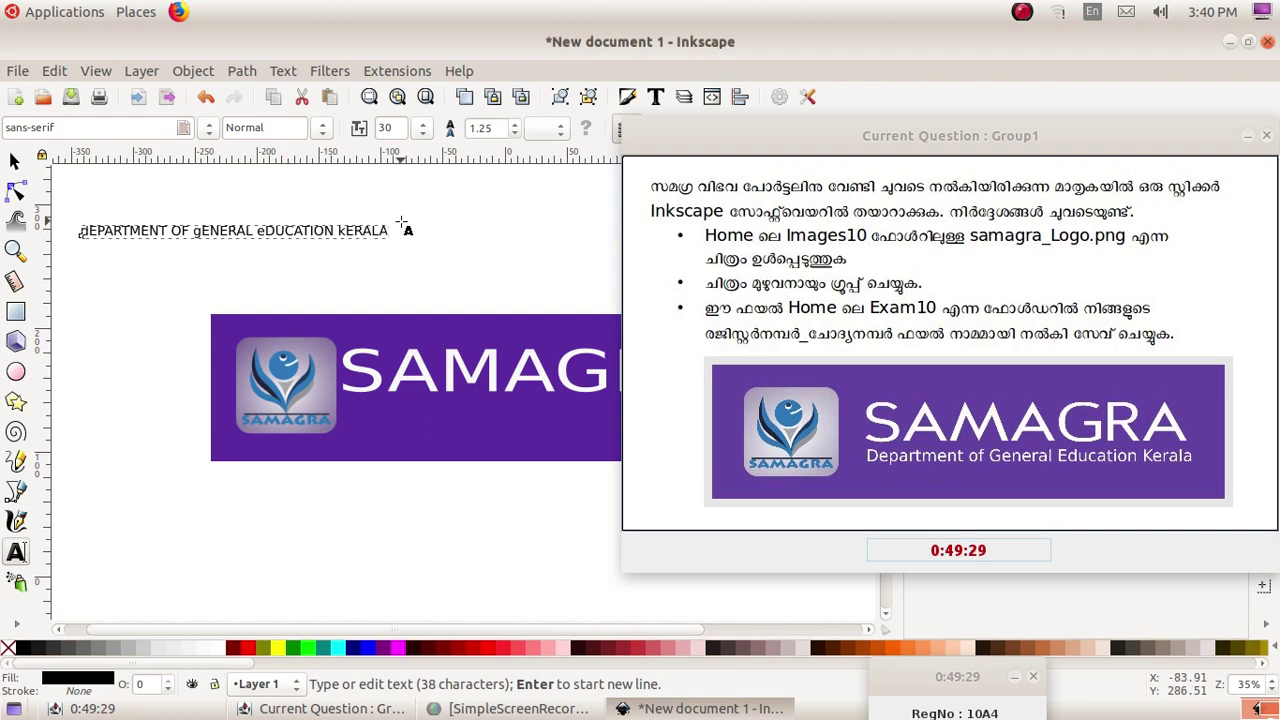
# Erase all of the tagline's wrongly capitalised characters.
pyautogui.press('BackSpace')
pyautogui.press('BackSpace')
pyautogui.press('BackSpace')
pyautogui.press('BackSpace')
pyautogui.press('BackSpace')
pyautogui.press('BackSpace')
pyautogui.press('BackSpace')
pyautogui.press('BackSpace')
pyautogui.press('BackSpace')
pyautogui.press('BackSpace')
pyautogui.press('BackSpace')
pyautogui.press('BackSpace')
pyautogui.press('BackSpace')
pyautogui.press('BackSpace')
pyautogui.press('BackSpace')
pyautogui.press('BackSpace')
pyautogui.press('BackSpace')
pyautogui.press('BackSpace')
pyautogui.press('BackSpace')
pyautogui.press('BackSpace')
pyautogui.press('BackSpace')
pyautogui.press('BackSpace')
pyautogui.press('BackSpace')
pyautogui.press('BackSpace')
pyautogui.press('BackSpace')
pyautogui.press('BackSpace')
pyautogui.press('BackSpace')
pyautogui.press('BackSpace')
pyautogui.press('BackSpace')
pyautogui.press('BackSpace')
pyautogui.press('BackSpace')
pyautogui.press('BackSpace')
pyautogui.press('BackSpace')
pyautogui.press('BackSpace')
pyautogui.press('BackSpace')
pyautogui.press('BackSpace')
pyautogui.press('BackSpace')
pyautogui.press('BackSpace')
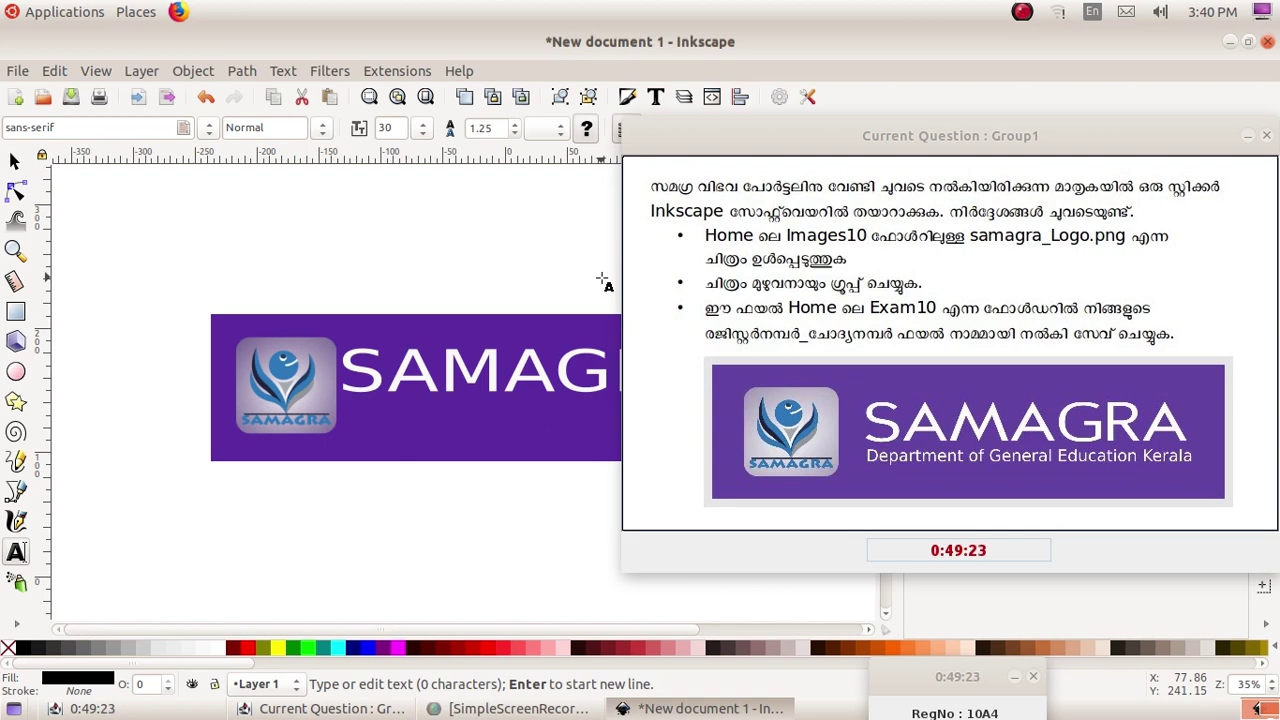
# Enter the tagline "Department of General Education Kerala" in the empty text object above the rectangle.
pyautogui.write('Dep')
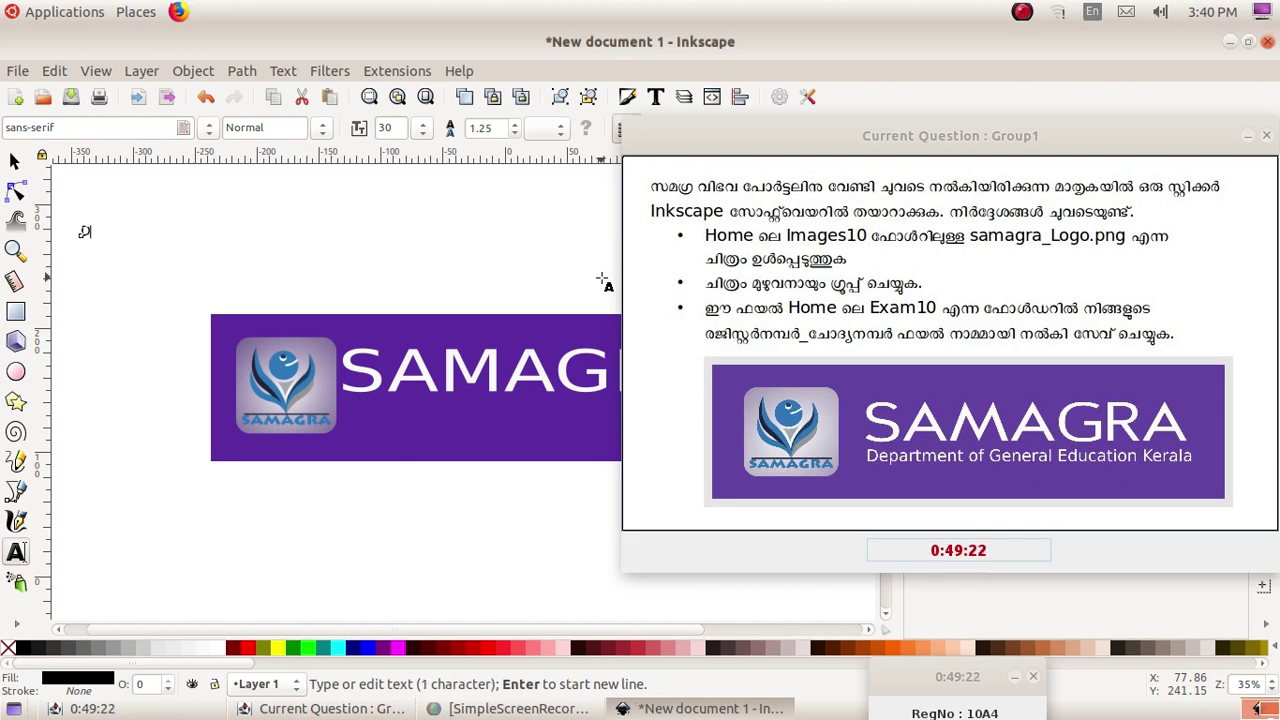
pyautogui.write('art')
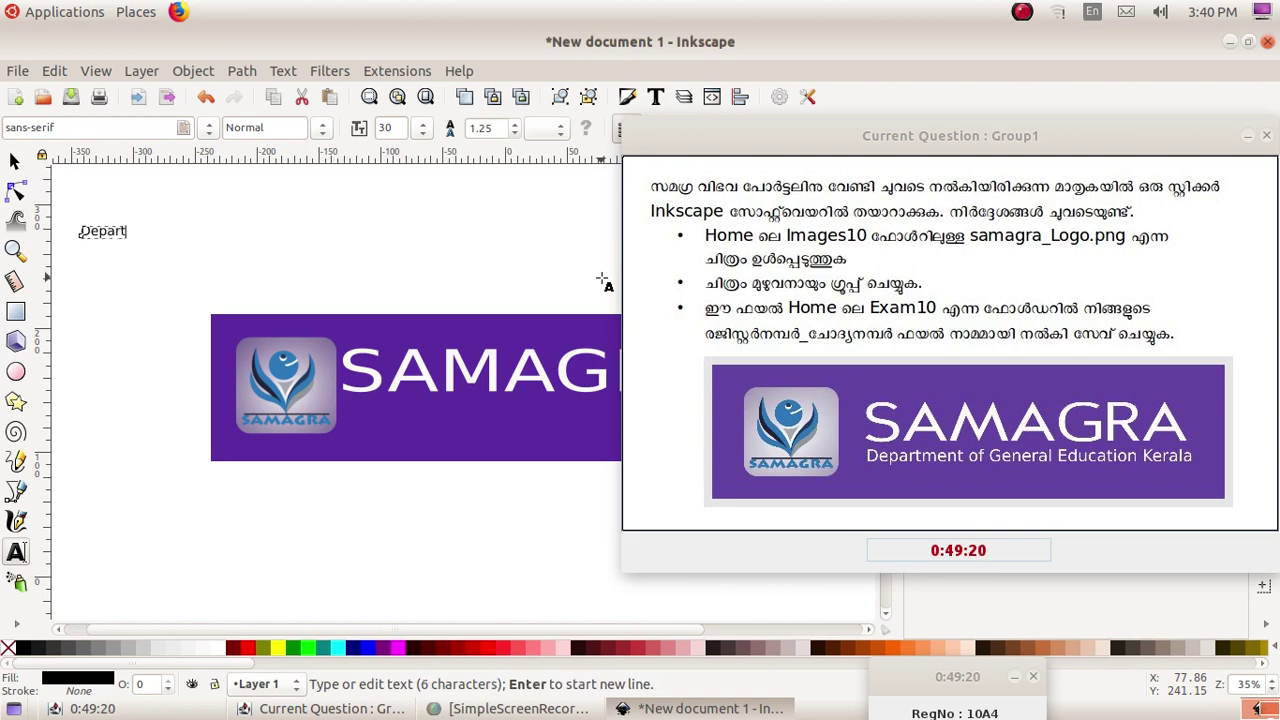
pyautogui.write('ment')
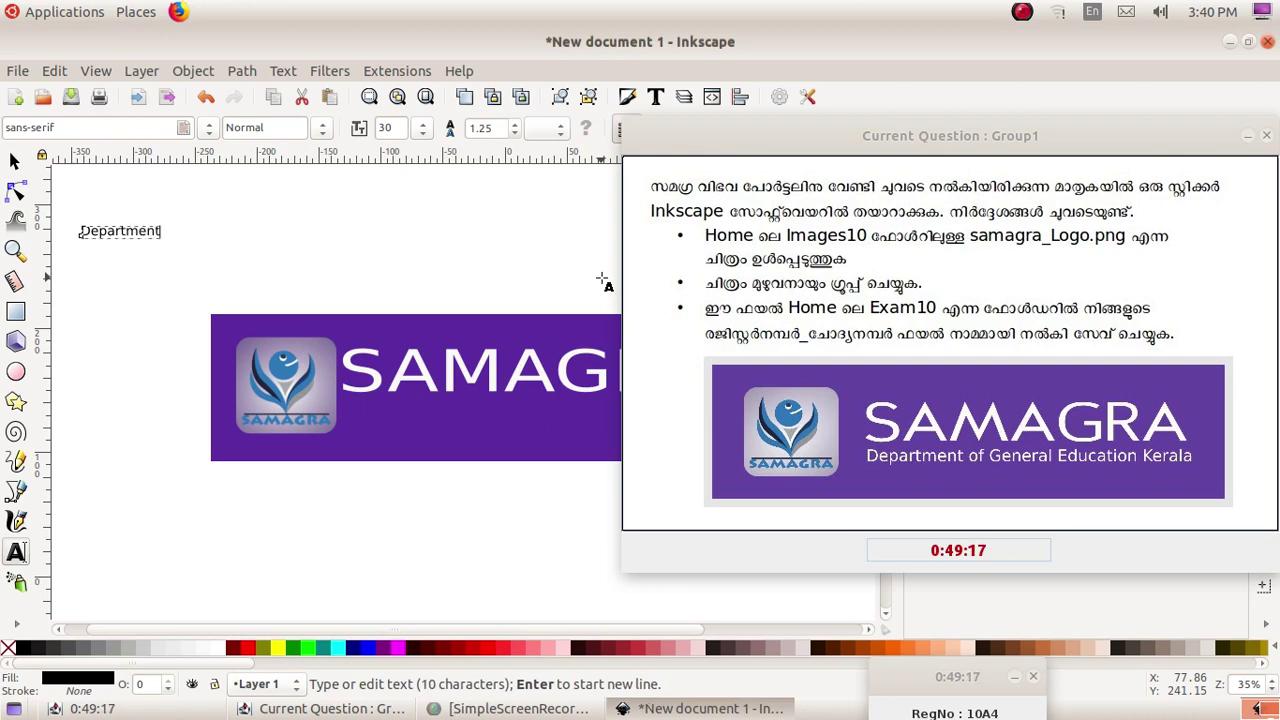
pyautogui.write(' of General')
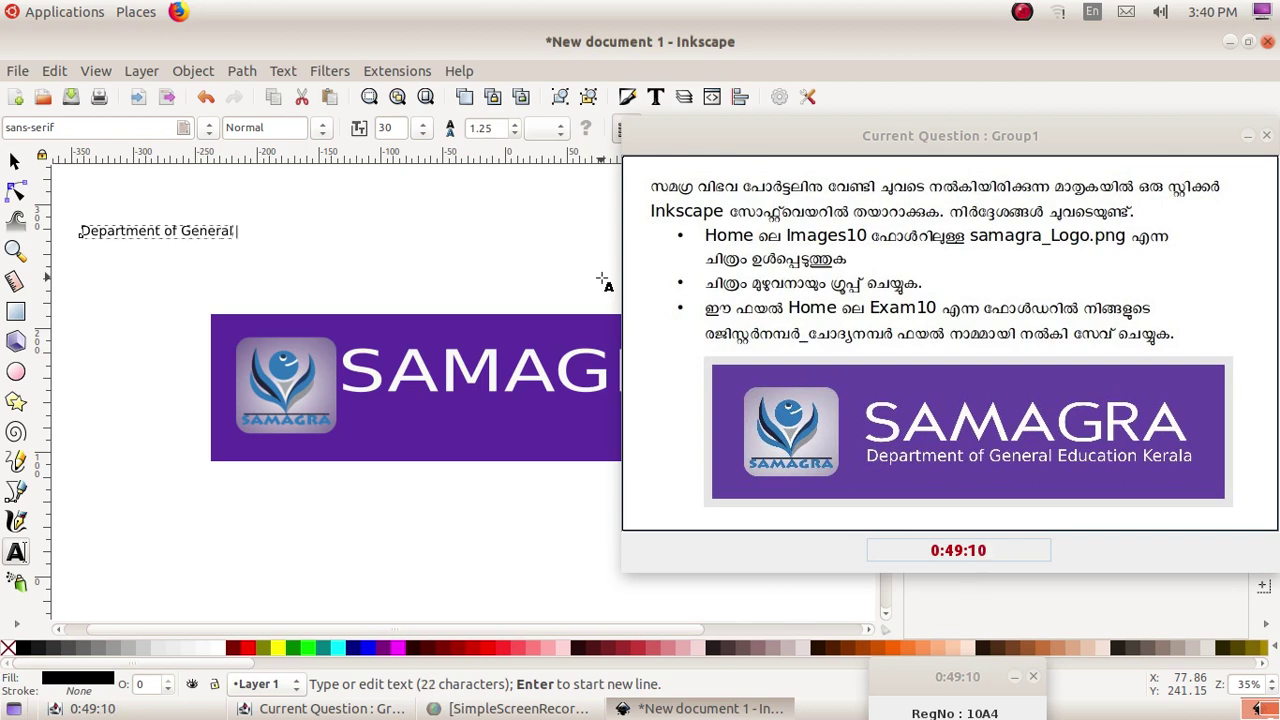
pyautogui.write(' E')
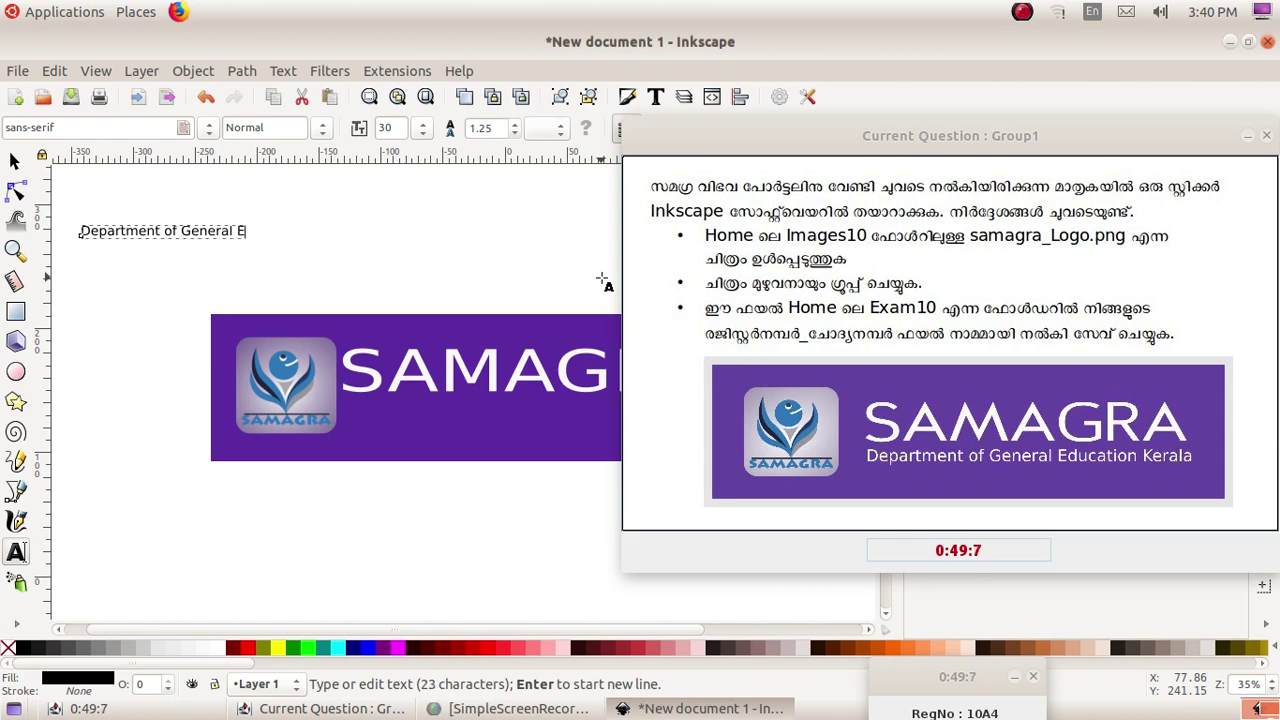
pyautogui.write('duca')
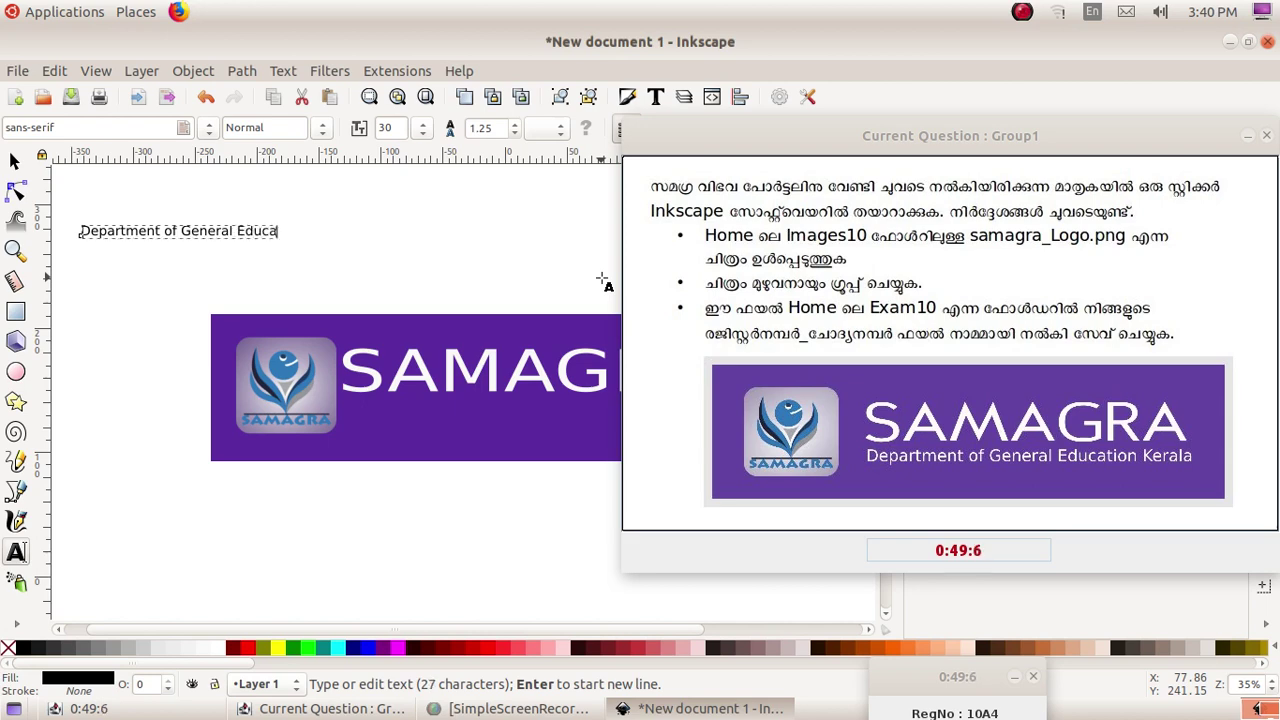
pyautogui.write('tion Kerala')
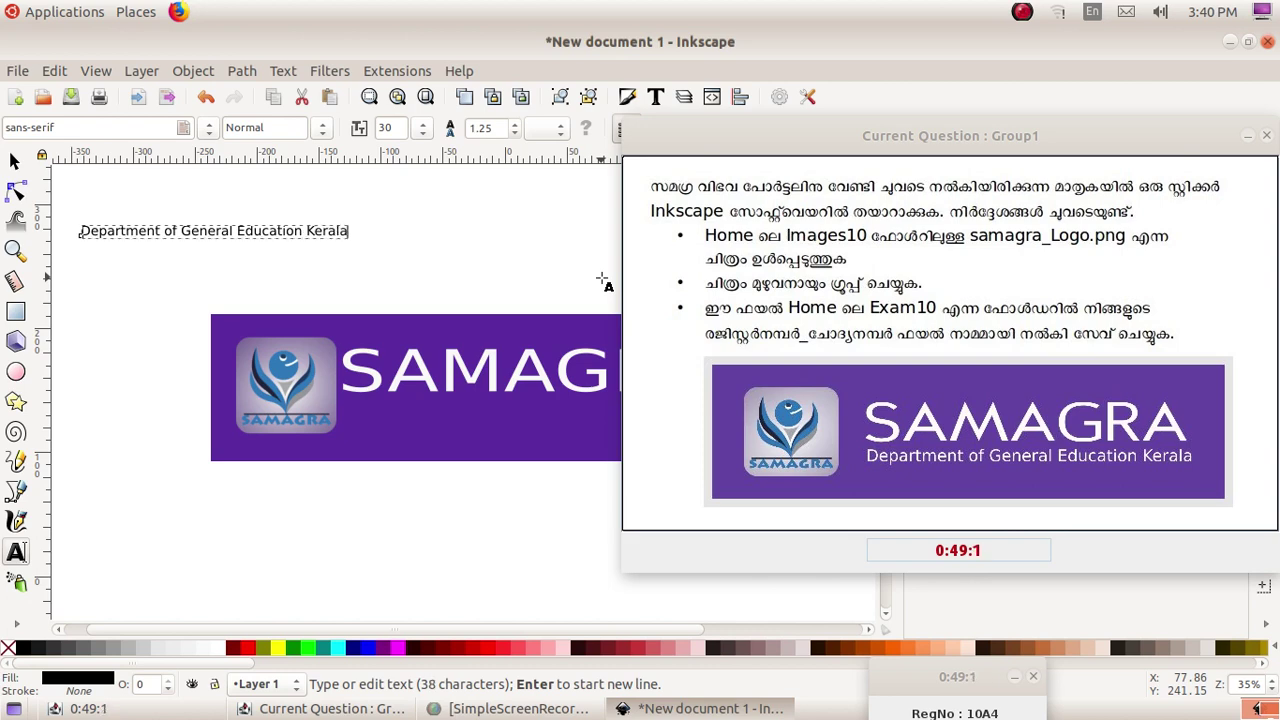
# Reposition the question window so the whole sticker is visible, and move the tagline beneath the SAMAGRA text on the purple rectangle.
pyautogui.click(14, 161)
pyautogui.hotkey('ctrl', 'shift', 't')
pyautogui.moveTo(860, 135); pyautogui.dragTo(1143, 208)
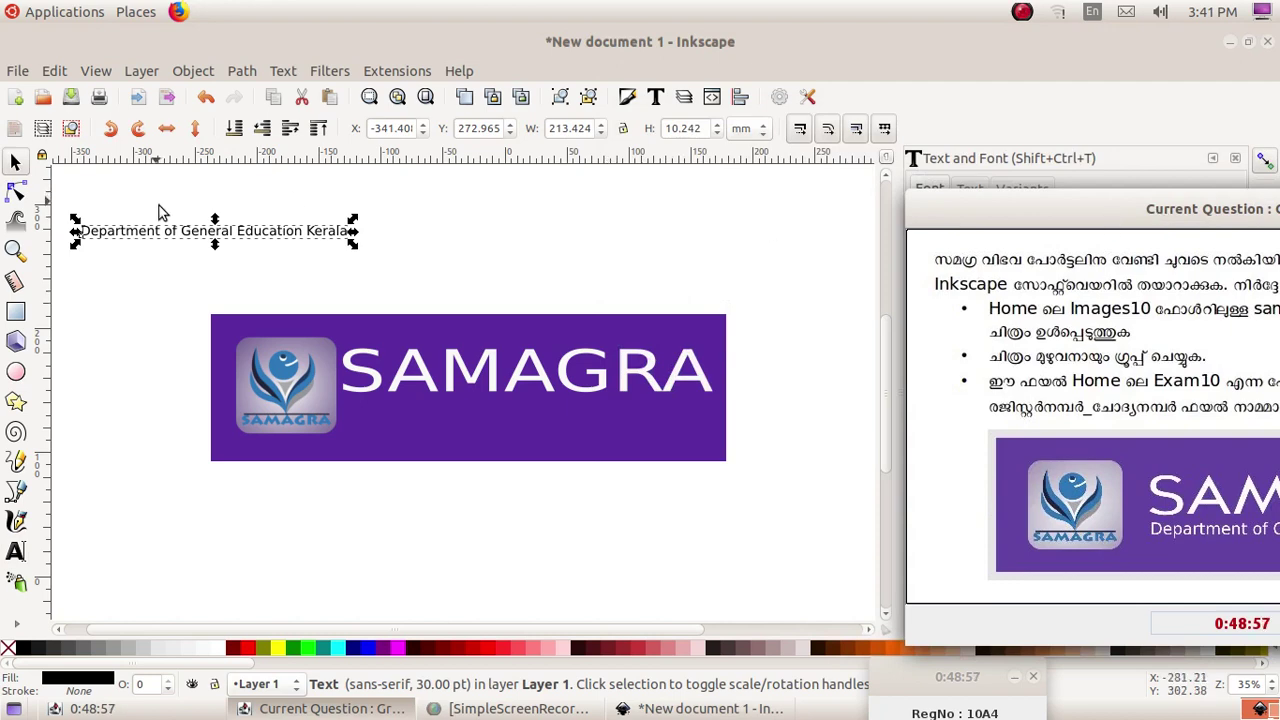
pyautogui.moveTo(251, 242); pyautogui.dragTo(543, 412)
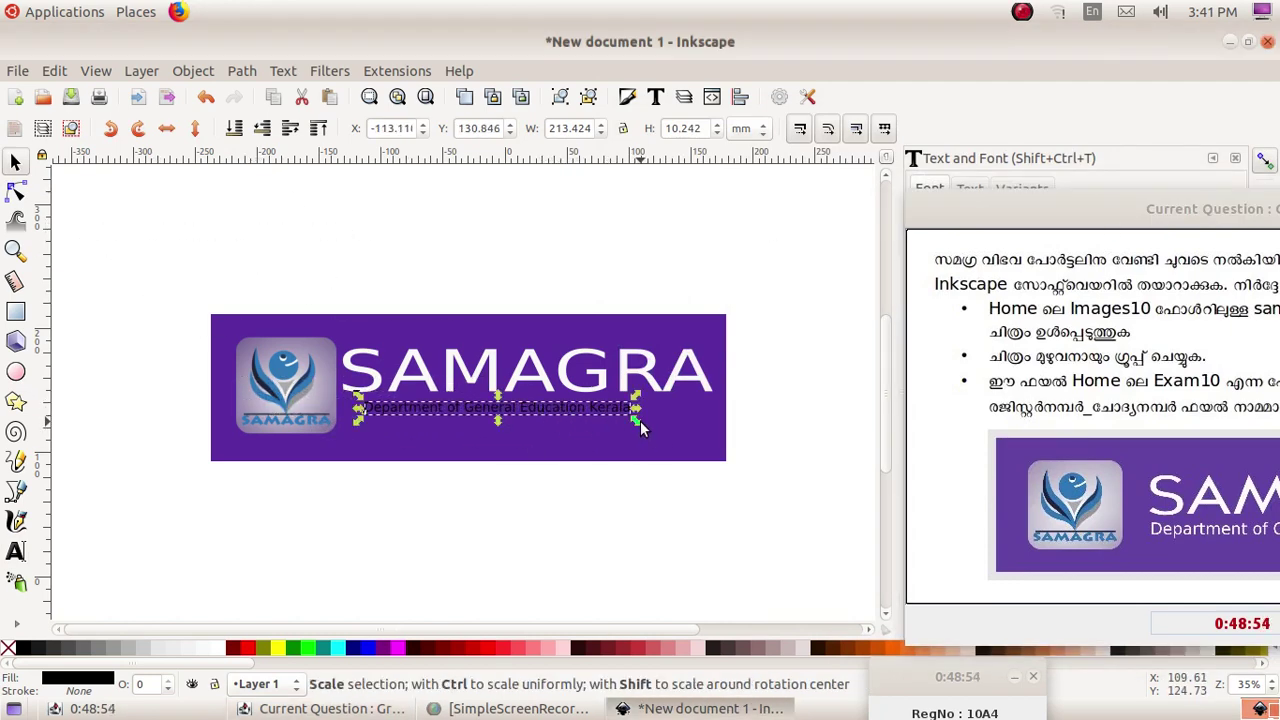
# Enlarge the tagline to about 278 mm wide and give it a white fill.
pyautogui.moveTo(637, 422); pyautogui.dragTo(716, 429)
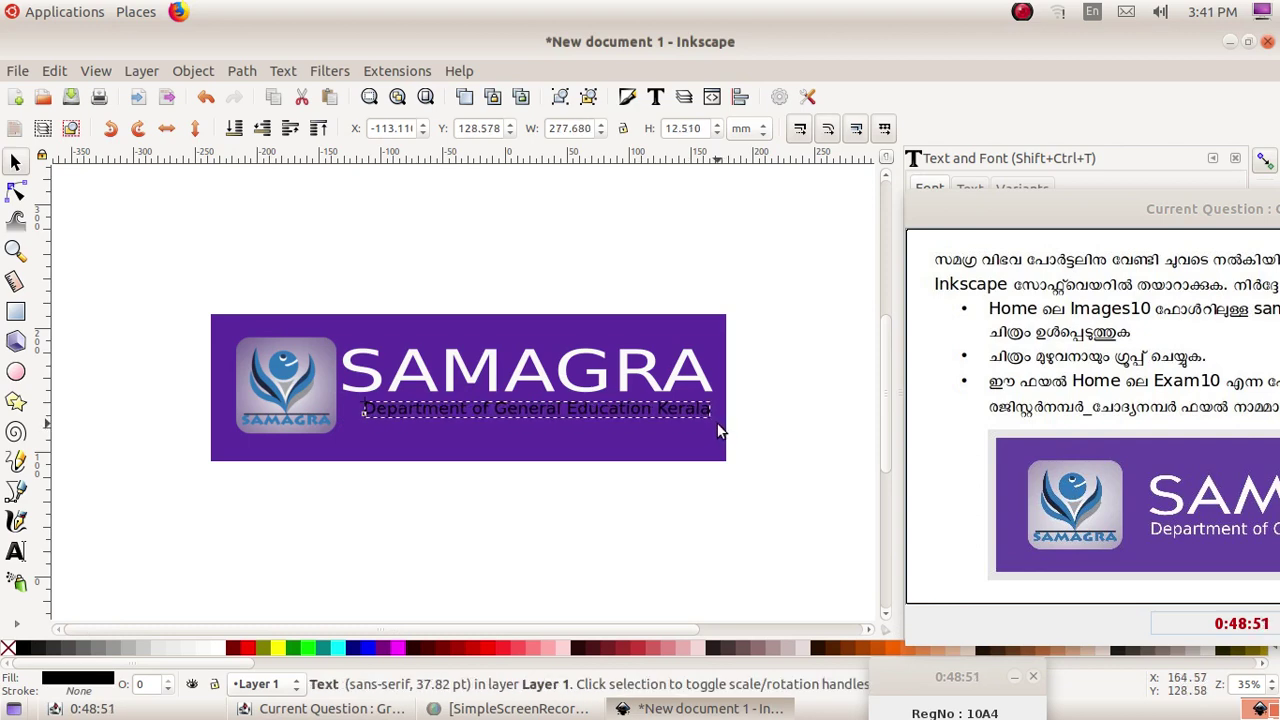
pyautogui.click(207, 650)
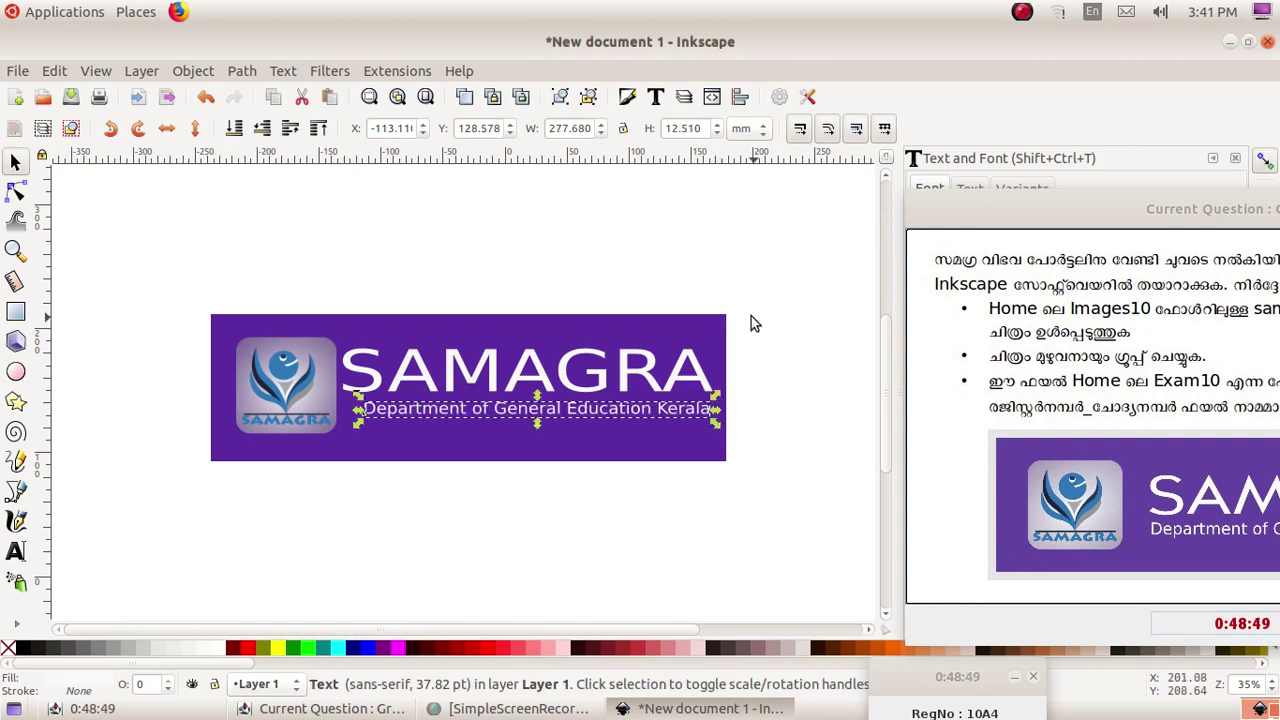
pyautogui.click(729, 288)
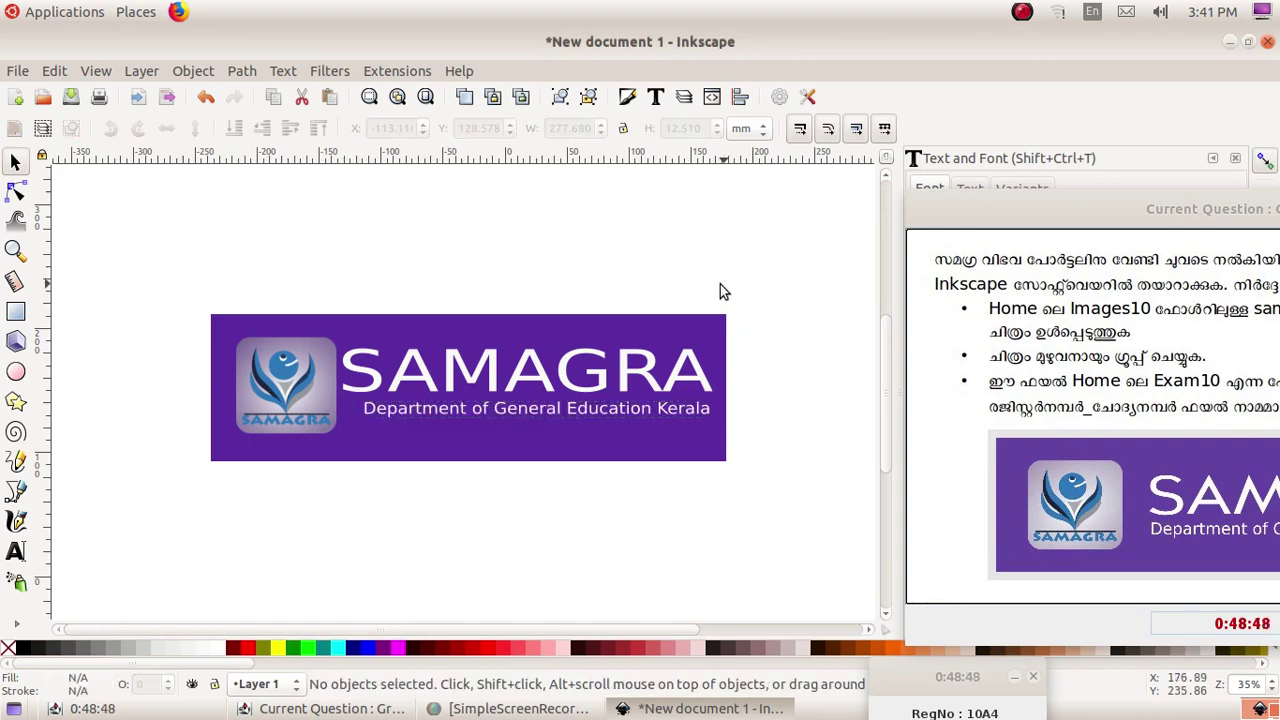
# Review the saving instructions and sample sticker in the question window, keeping the finished sticker uncovered.
pyautogui.click(14, 72)
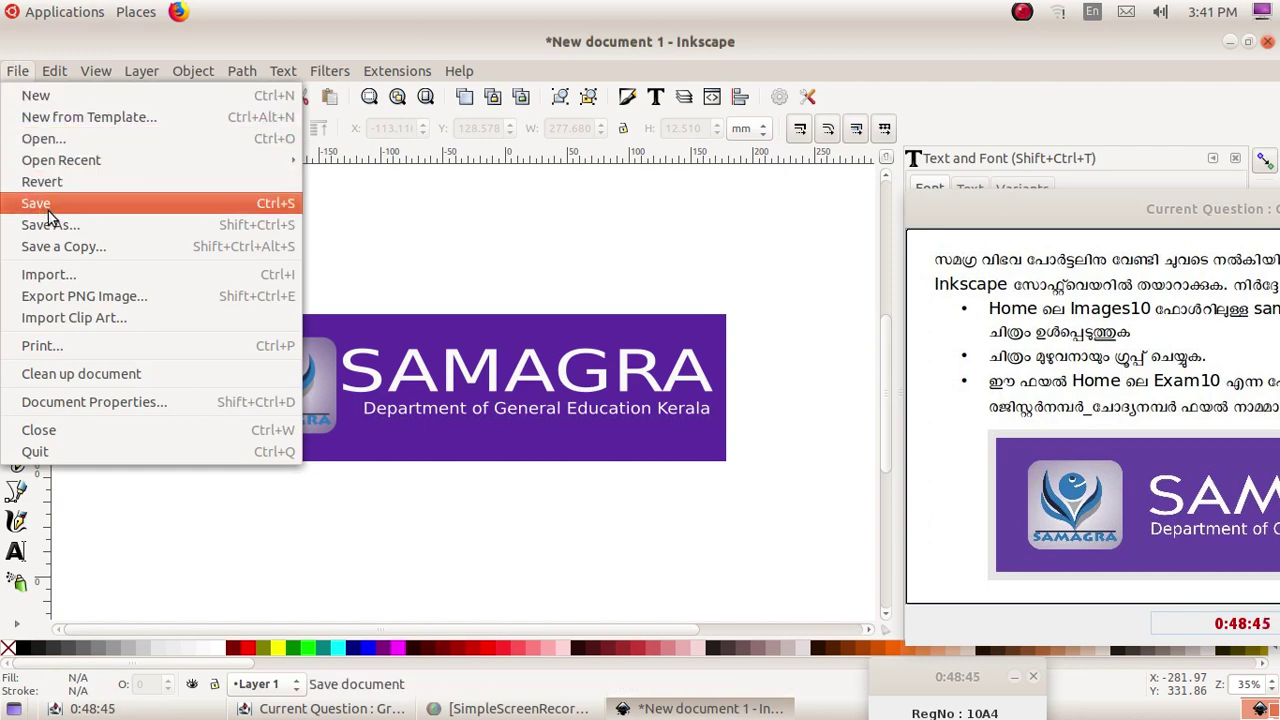
pyautogui.click(935, 190)
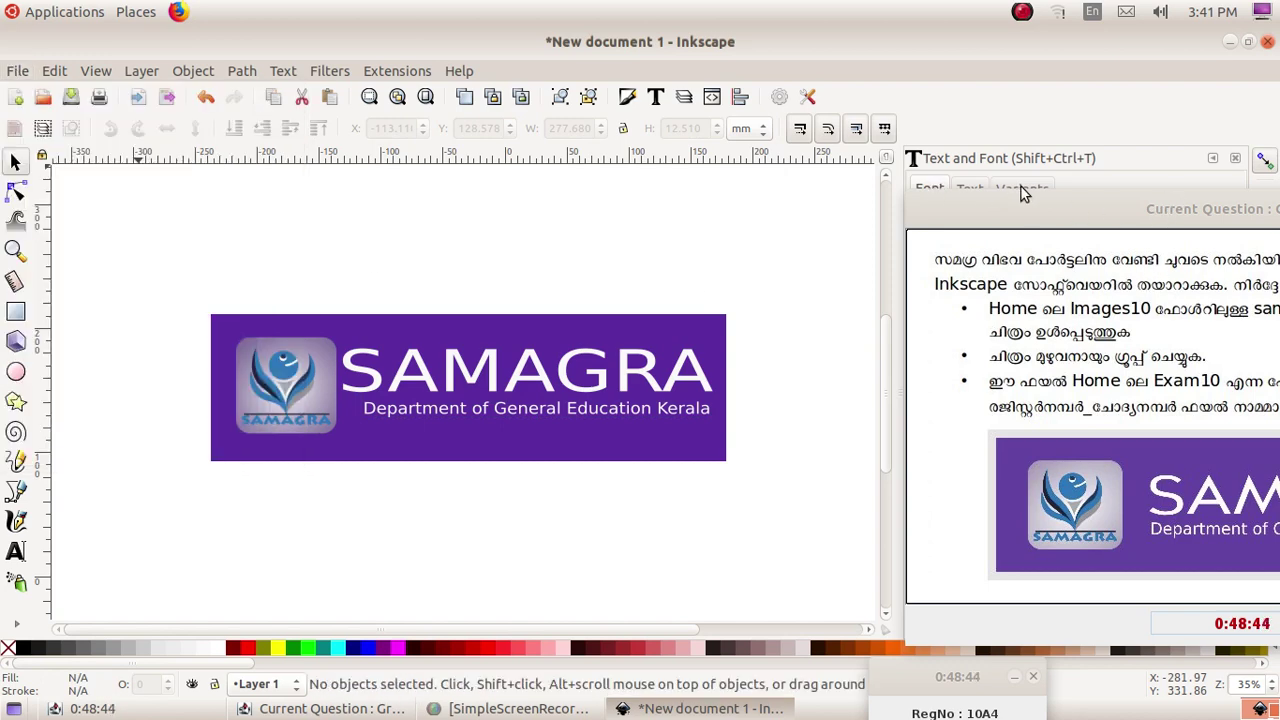
pyautogui.moveTo(1040, 203); pyautogui.dragTo(729, 161)
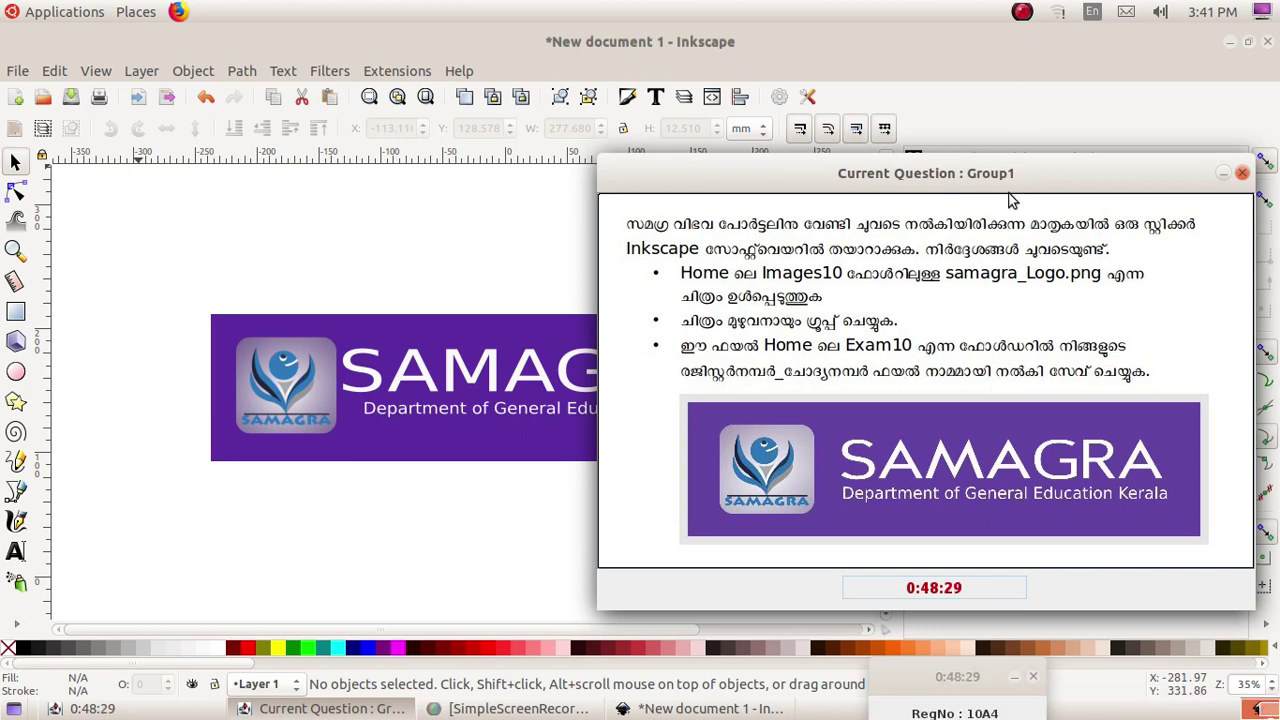
pyautogui.moveTo(1008, 180); pyautogui.dragTo(1216, 187)
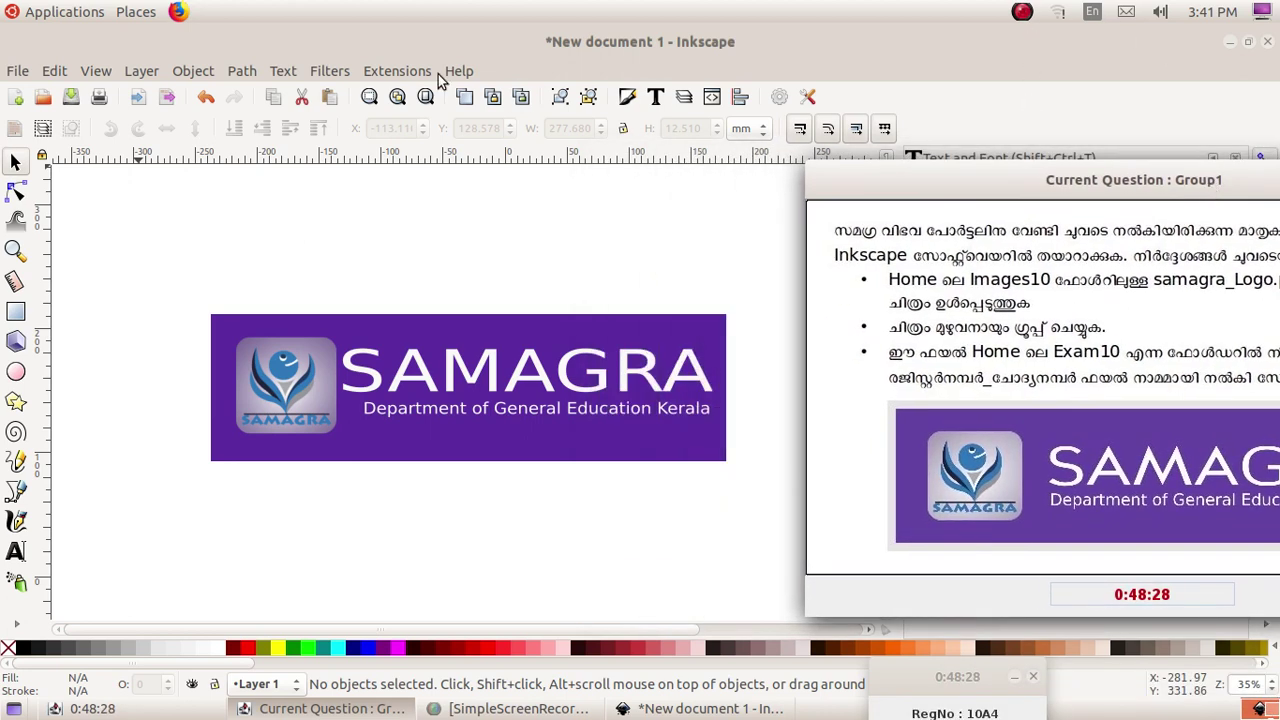
# Save the sticker drawing in the Exam10 folder as an Inkscape SVG named 10a4_1.svg.
pyautogui.click(17, 71)
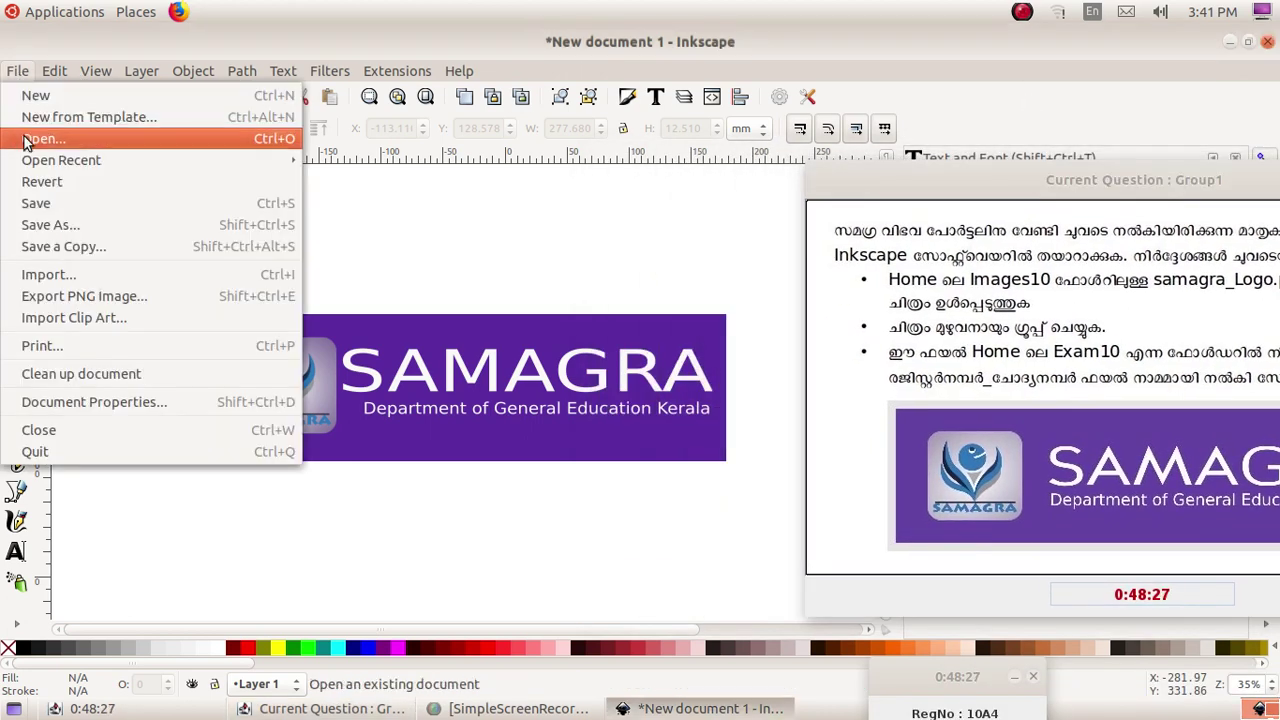
pyautogui.click(49, 204)
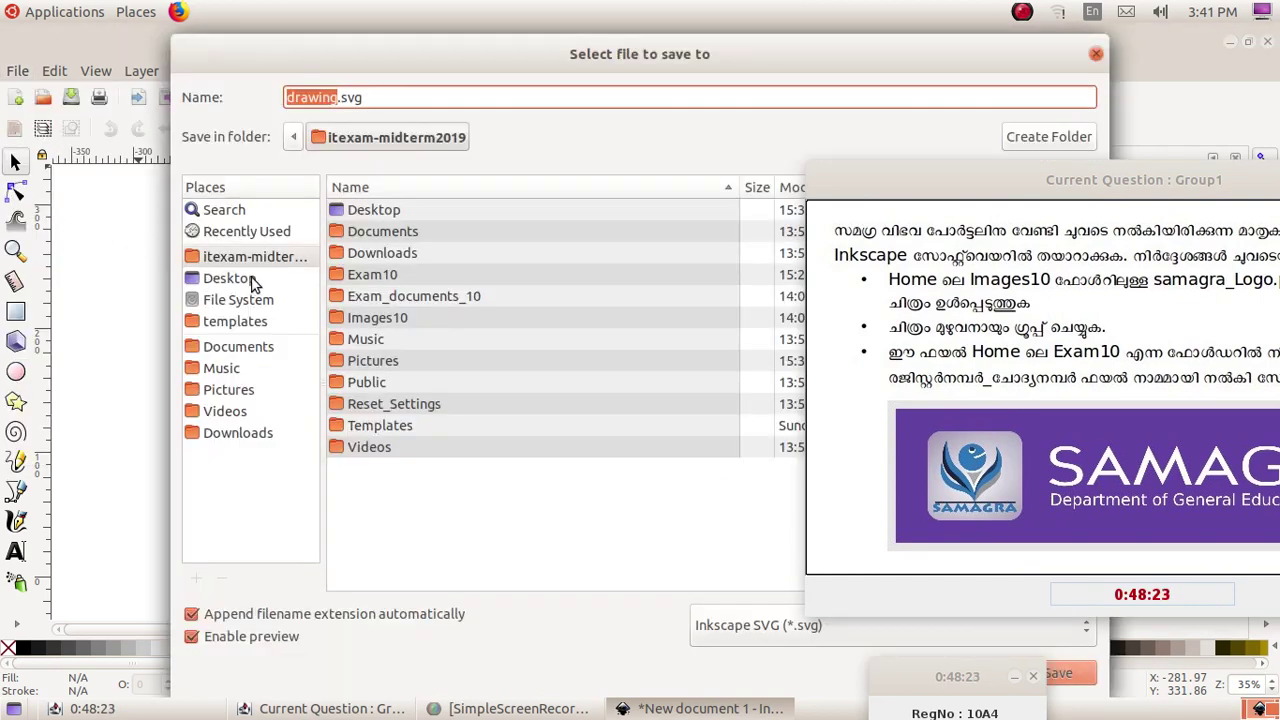
pyautogui.doubleClick(367, 275)
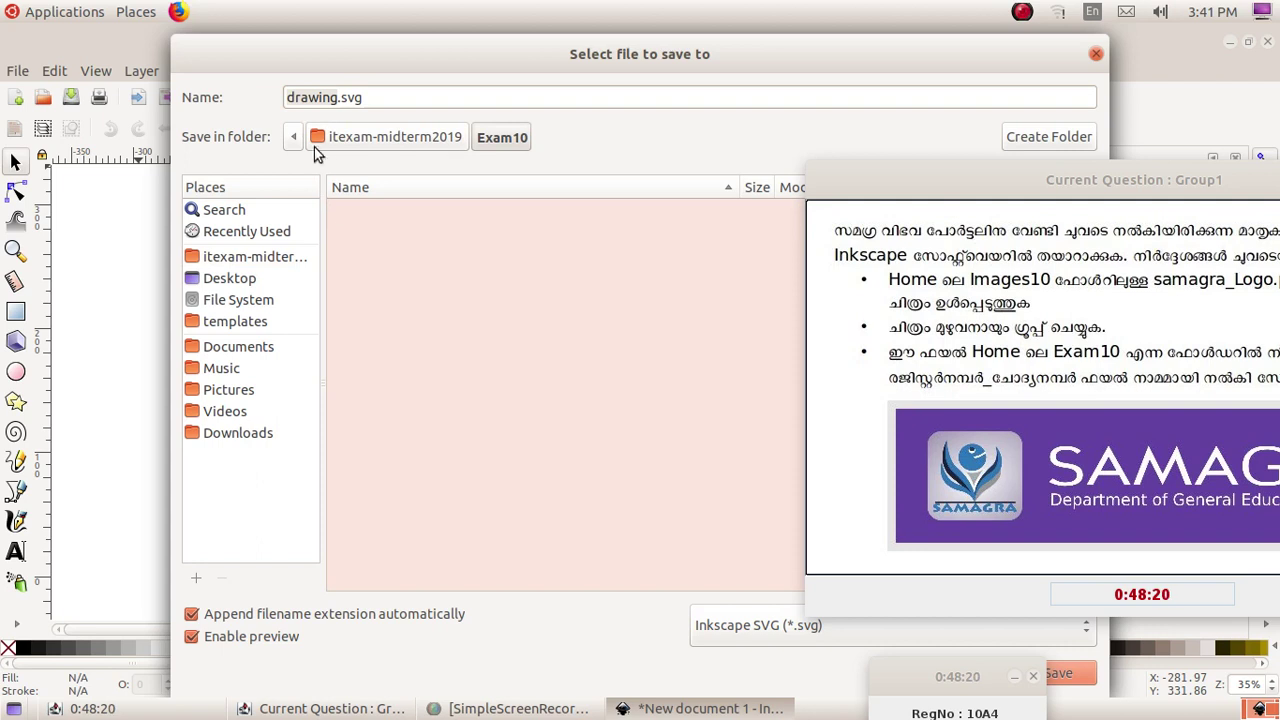
pyautogui.click(335, 100)
pyautogui.press('BackSpace')
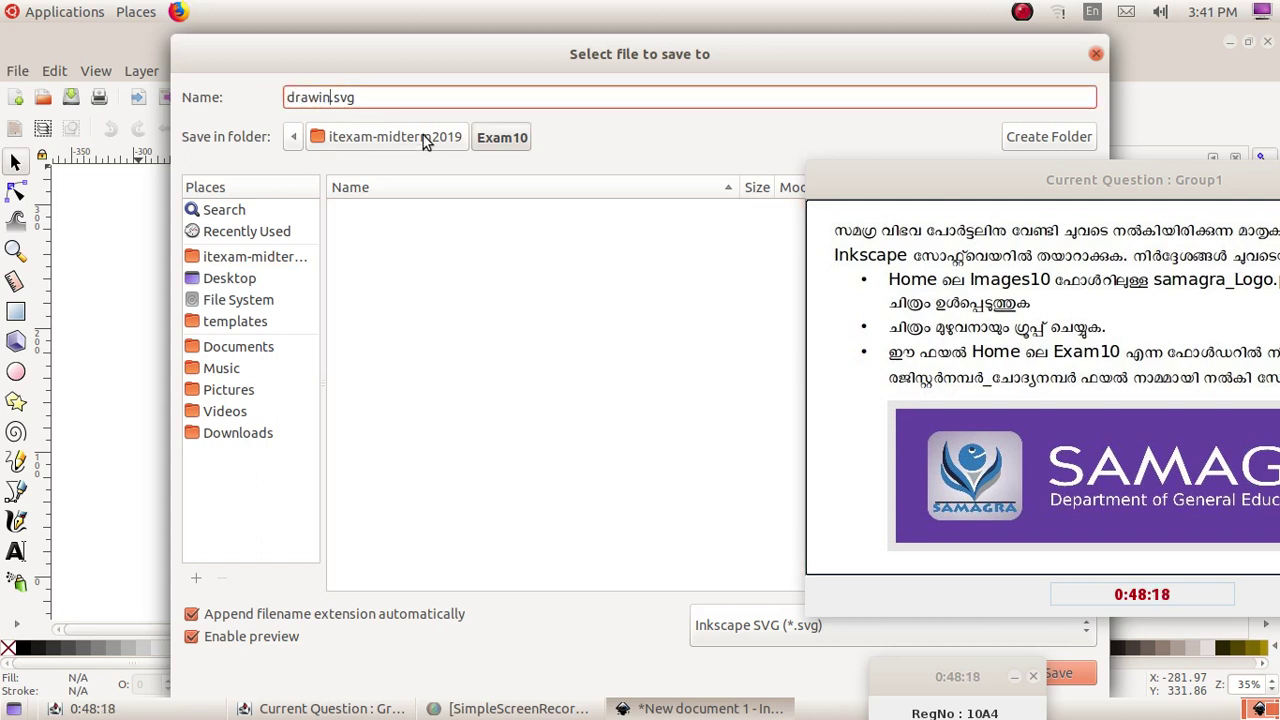
pyautogui.press('BackSpace')
pyautogui.press('BackSpace')
pyautogui.press('BackSpace')
pyautogui.press('BackSpace')
pyautogui.press('BackSpace')
pyautogui.press('BackSpace')
pyautogui.write('10a4_')
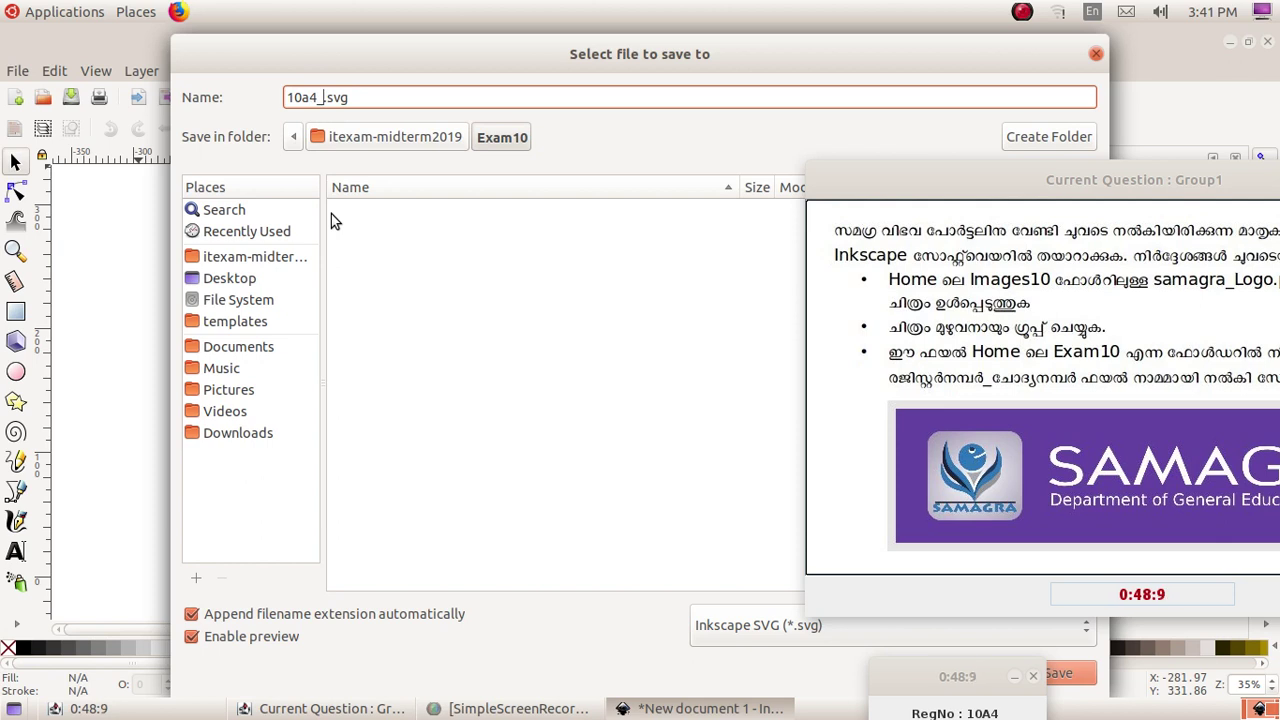
pyautogui.write('1')
pyautogui.click(1063, 677)
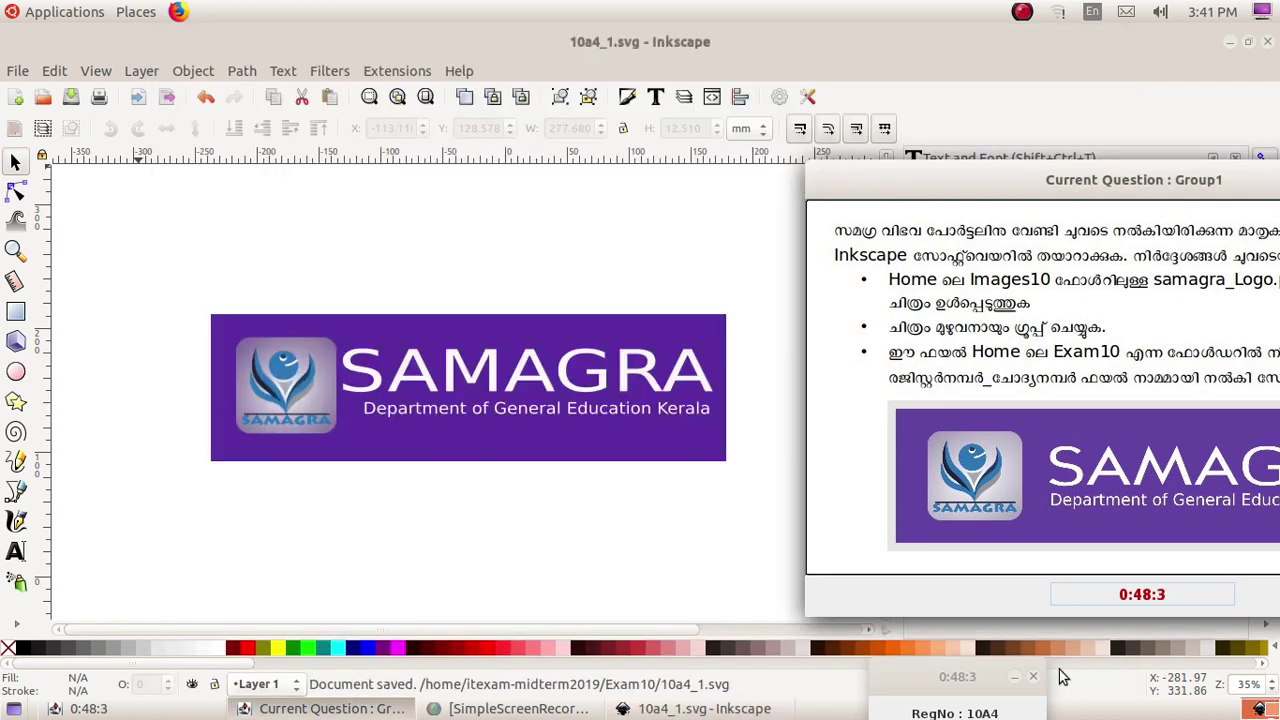